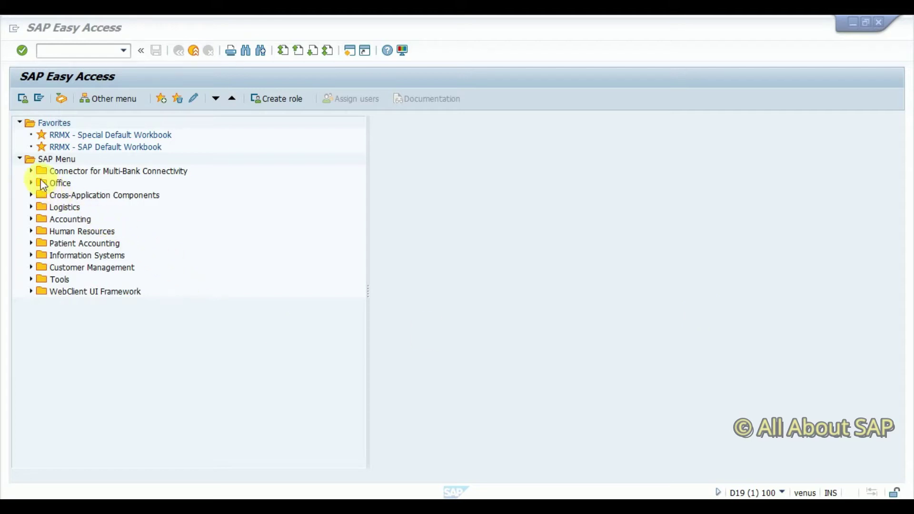
Look inside the Connector for Multi-Bank Connectivity folder of the SAP Menu, and collapse it again.
click(47, 159)
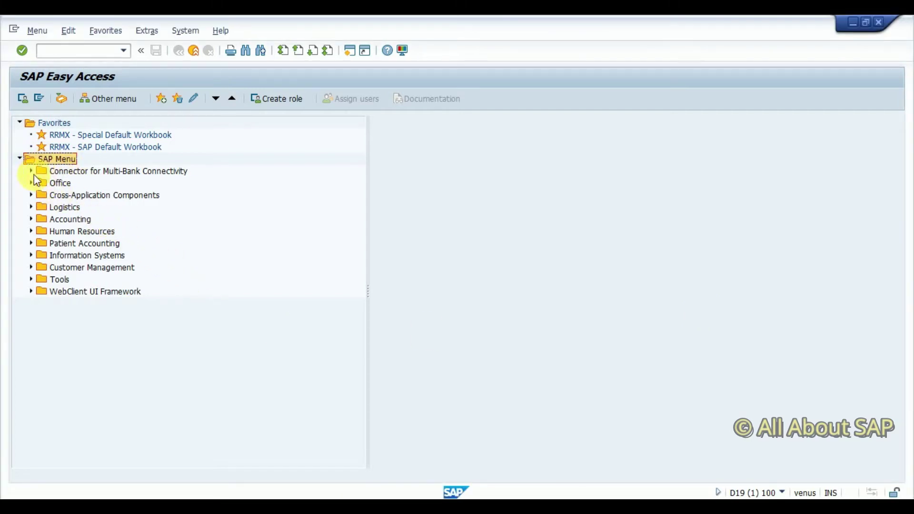
click(32, 171)
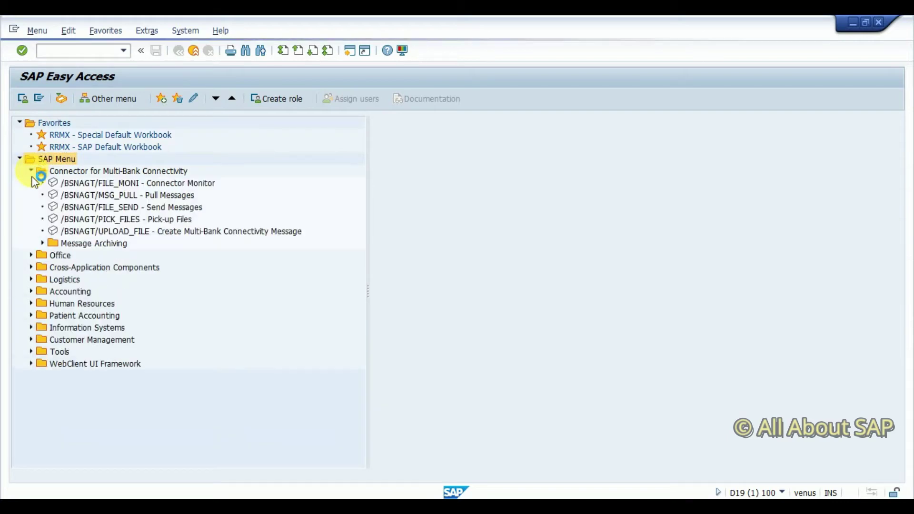
click(32, 171)
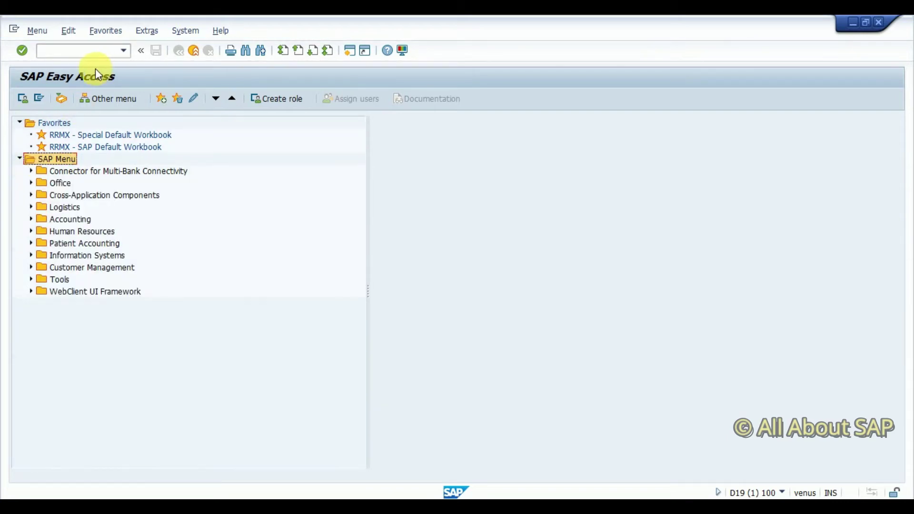
Open the IDoc and EDI Basis area menu with the code wedi.
click(84, 53)
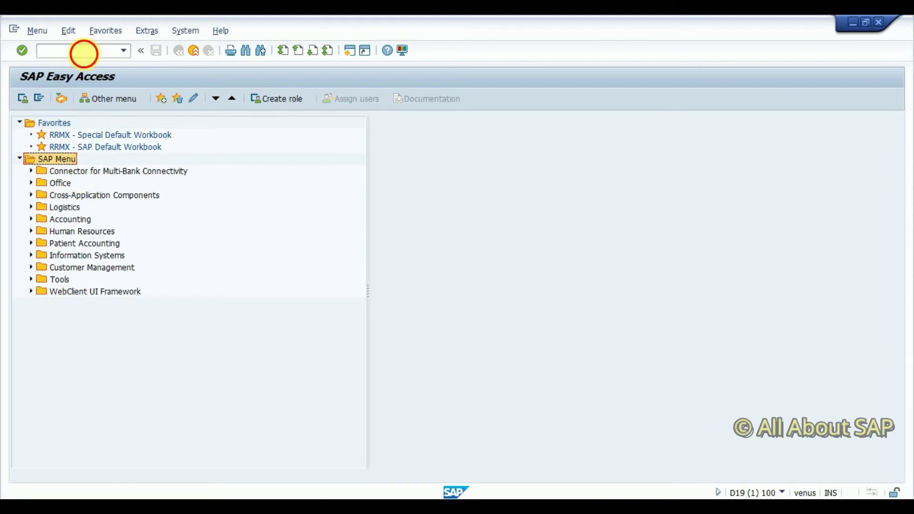
text(wed)
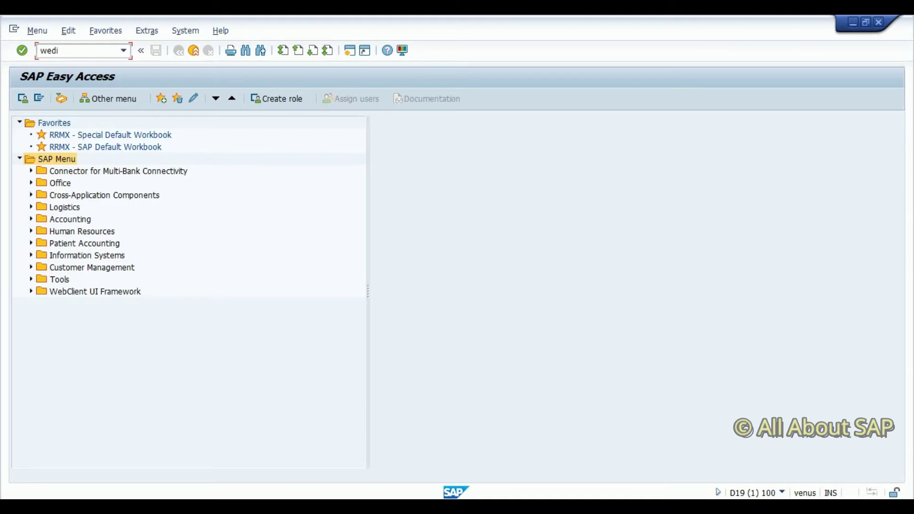
text(i)
key(Return)
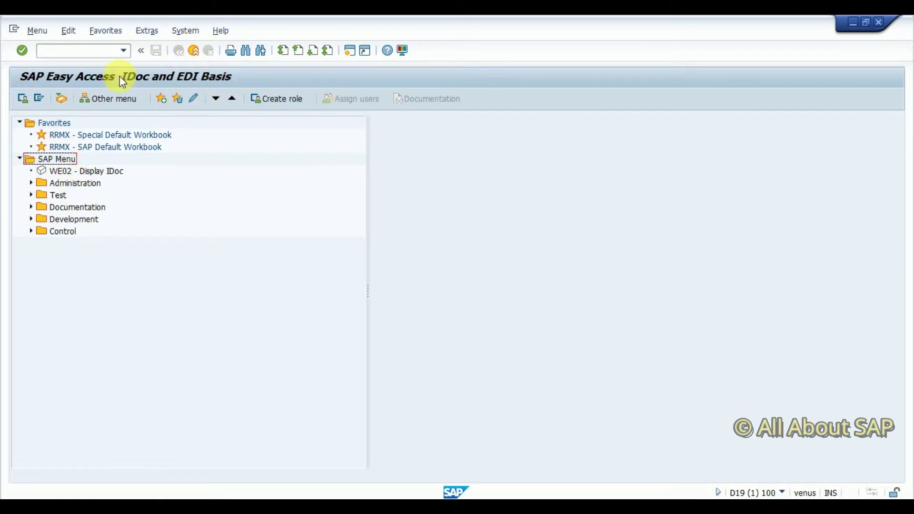
Open the India Localization area menu and expand its Customizing, Indirect Taxes and Tax Deduction at Source folders.
click(99, 56)
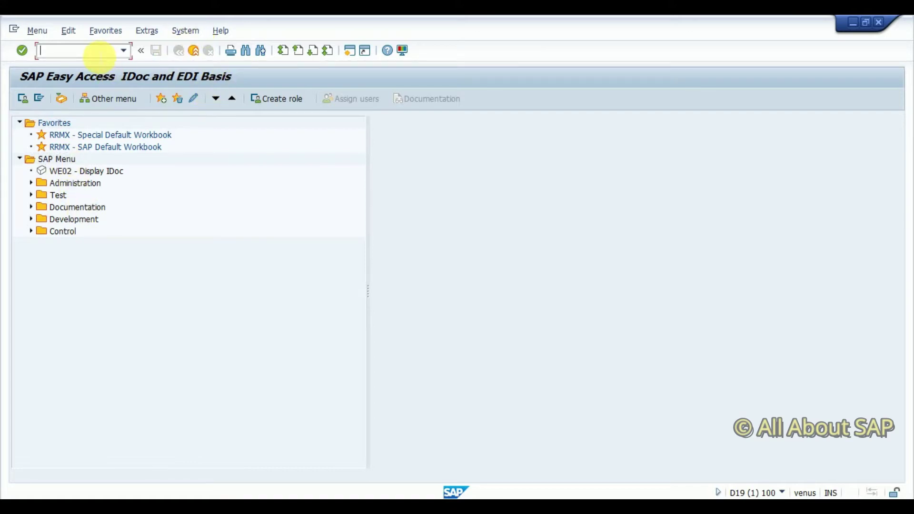
text(bd64)
key(Return)
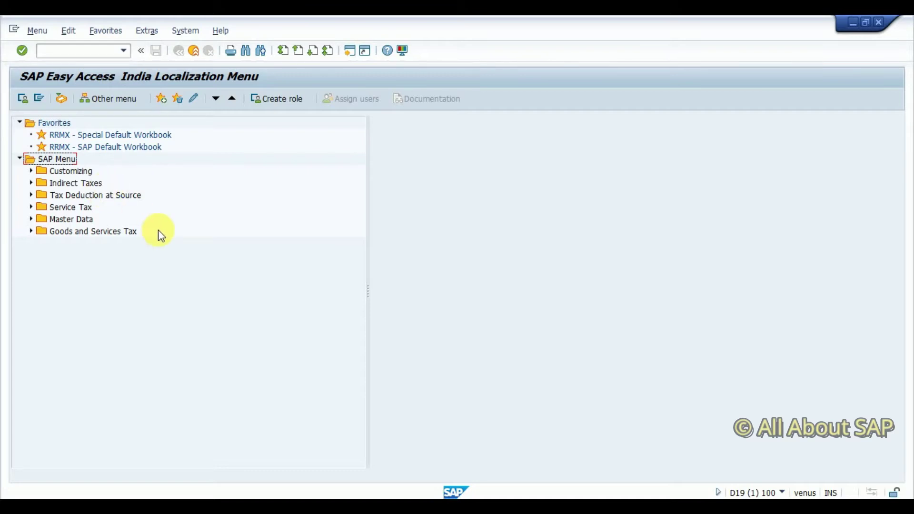
click(31, 171)
click(31, 195)
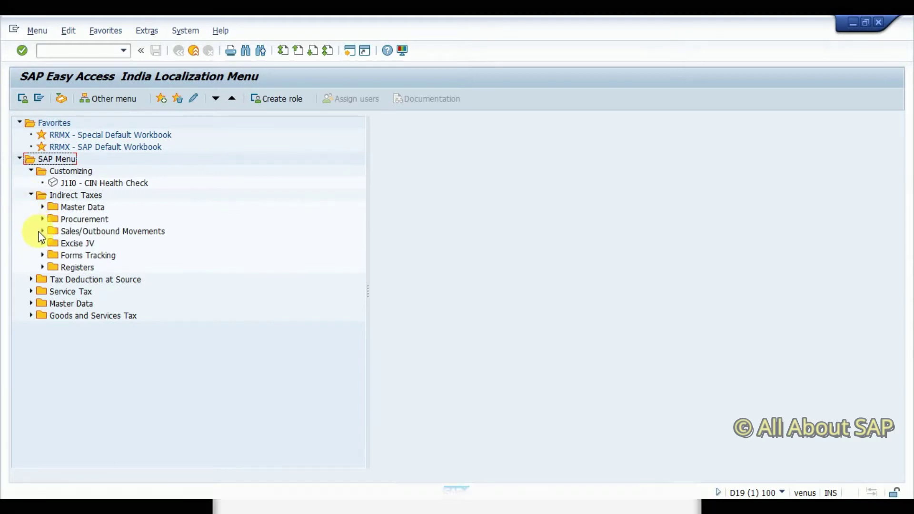
click(31, 280)
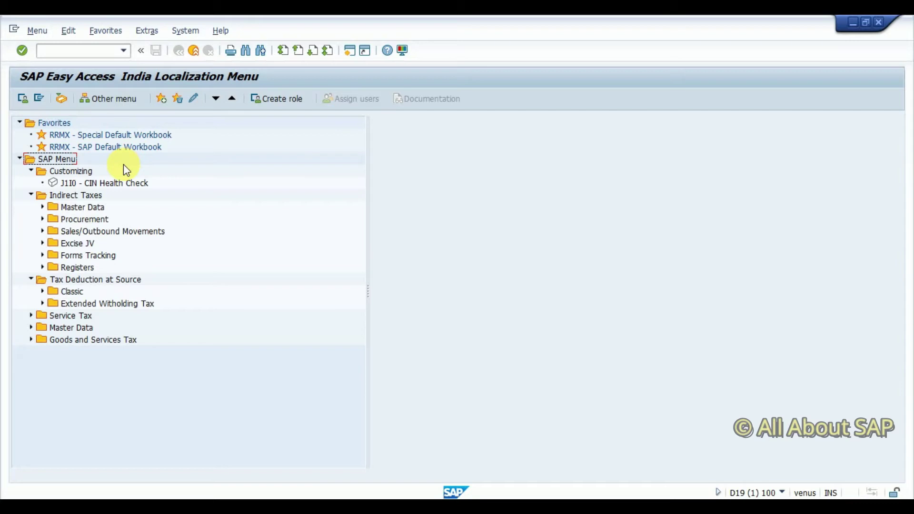
Open Area Menu Maintenance with transaction se43.
click(79, 51)
text(/n)
key(BackSpace)
key(BackSpace)
text(se43)
key(Return)
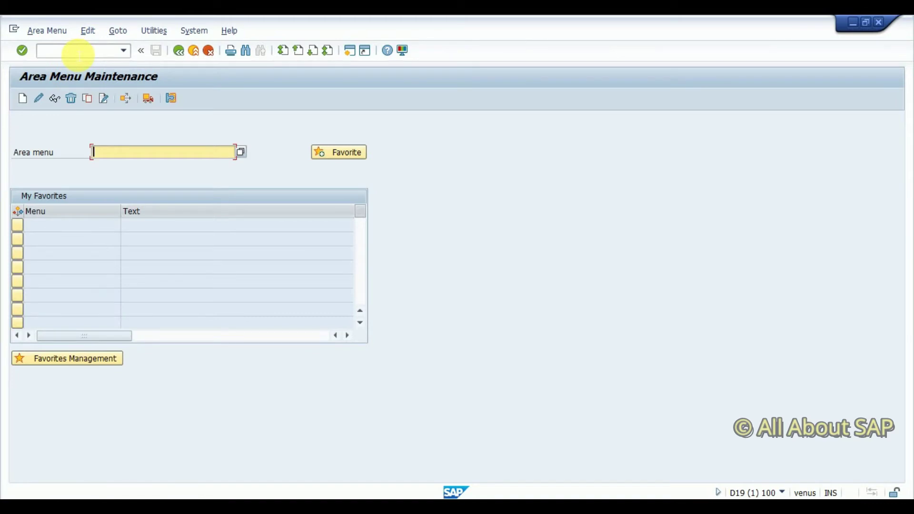
Create the area menu ZSAP with the description "Tcodes for SAP Users".
text(ZSAP)
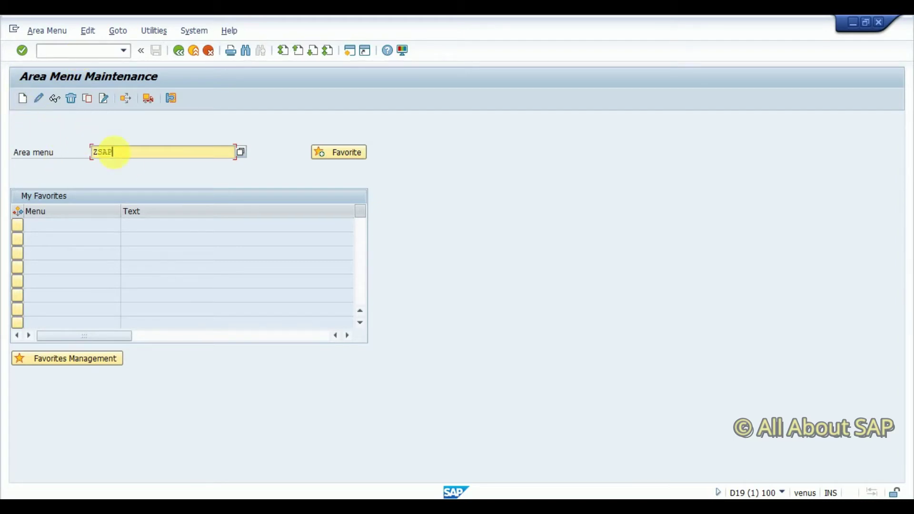
click(22, 100)
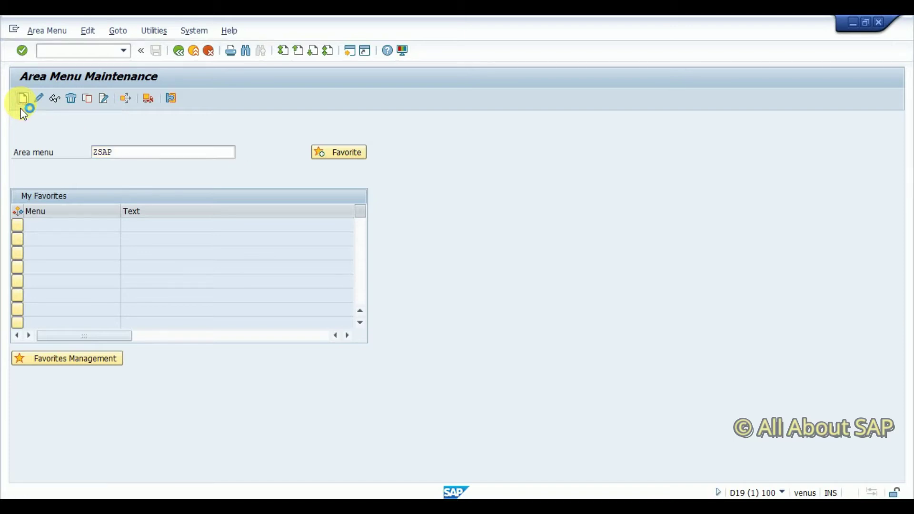
click(175, 174)
text(Tcodes for SAP Users)
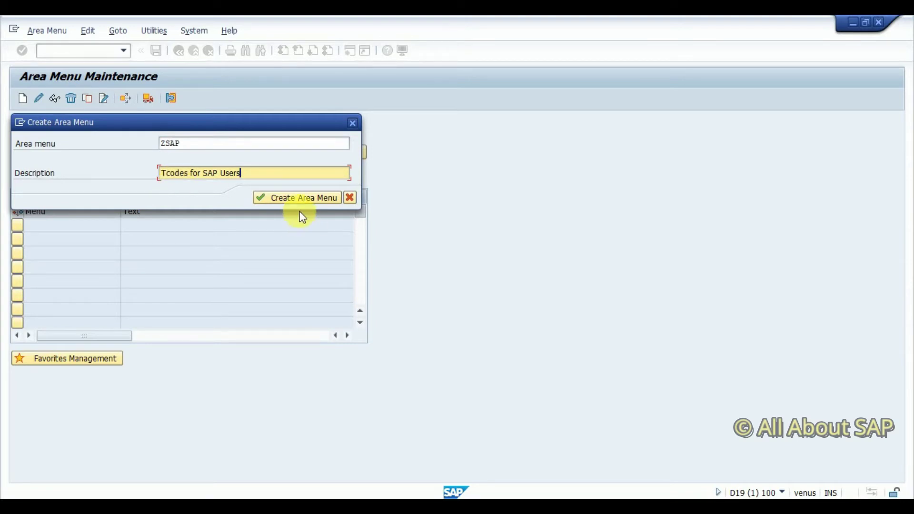
click(296, 198)
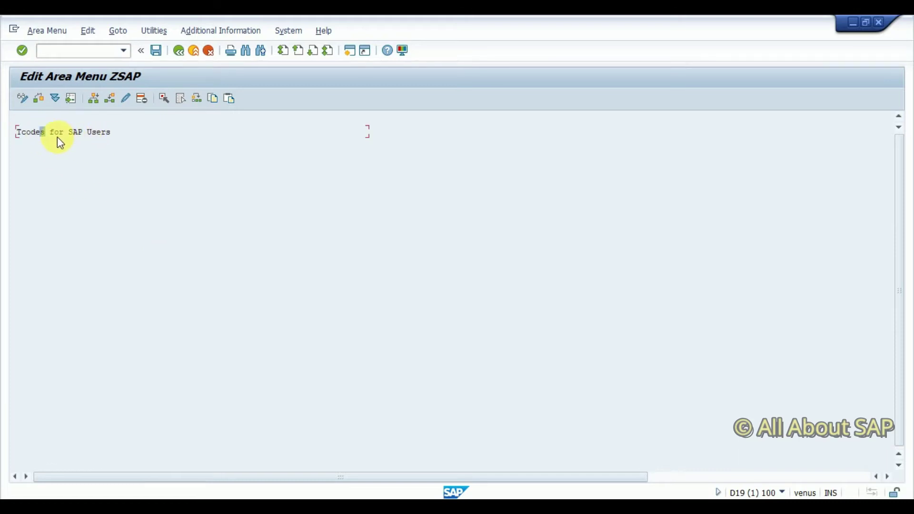
Try to add an entry at the same level as the "Tcodes for SAP Users" root node.
drag(57, 137, 30, 135)
click(57, 134)
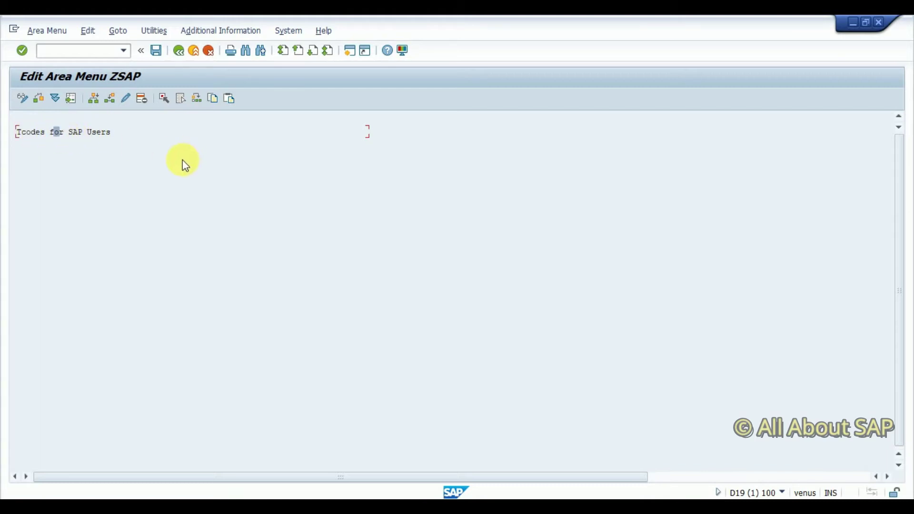
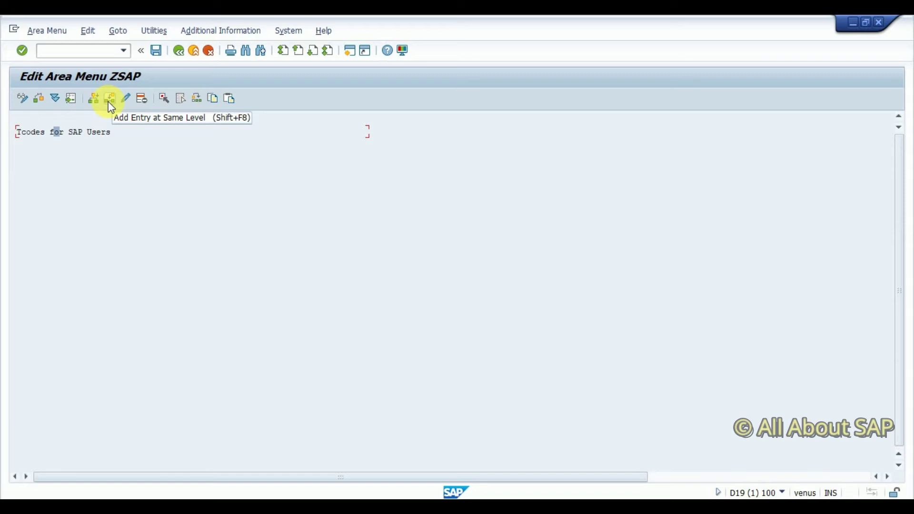
click(110, 99)
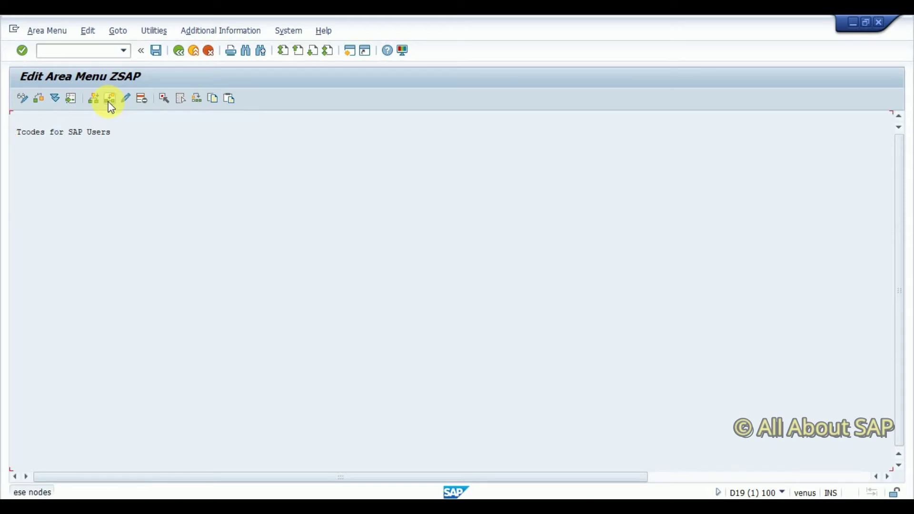
click(61, 132)
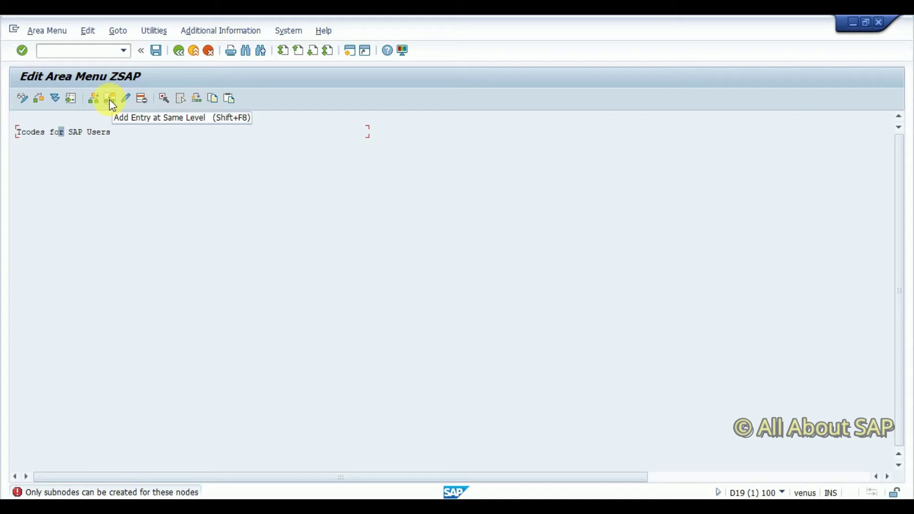
click(110, 99)
click(48, 137)
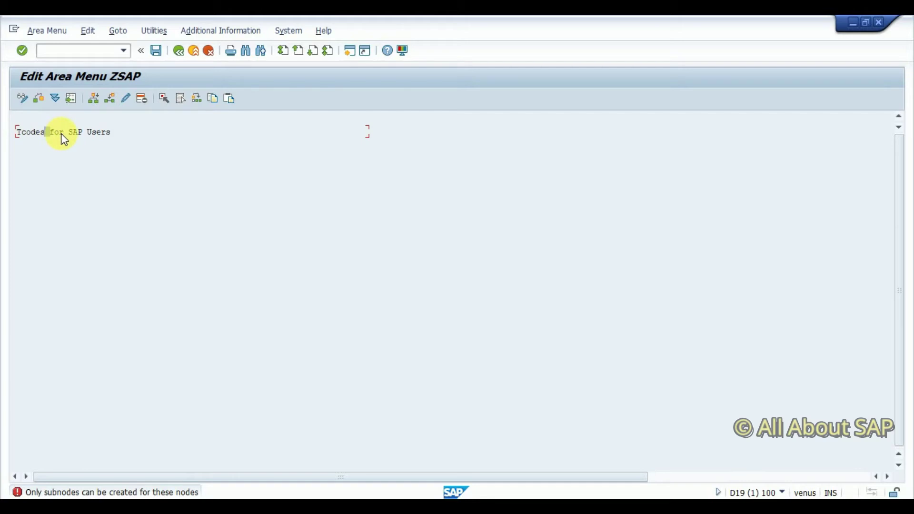
click(110, 105)
click(110, 105)
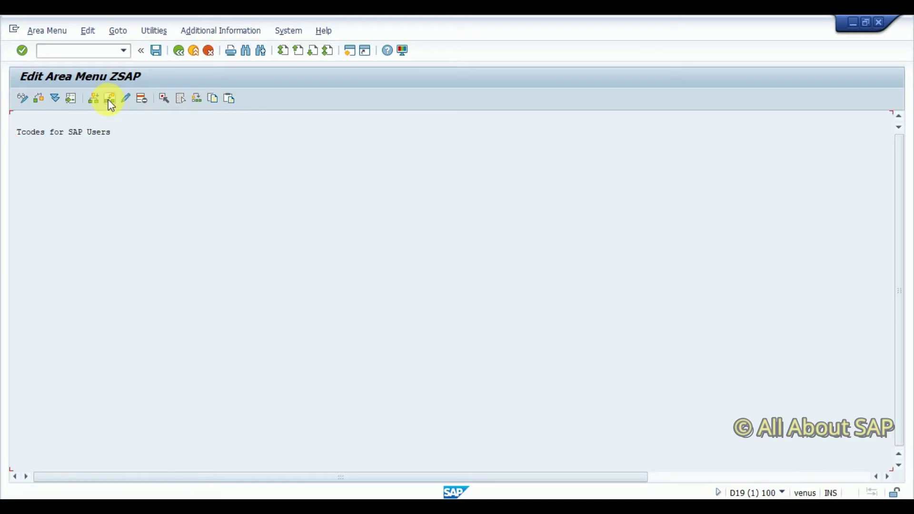
Add the folder entries Master Data, Transactions and Reports as subnodes of the "Tcodes for SAP Users" root node.
click(56, 133)
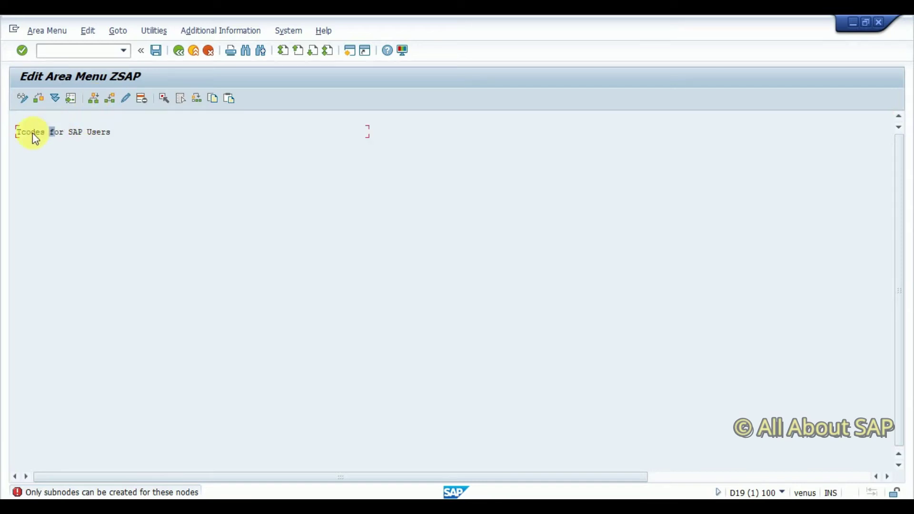
click(94, 99)
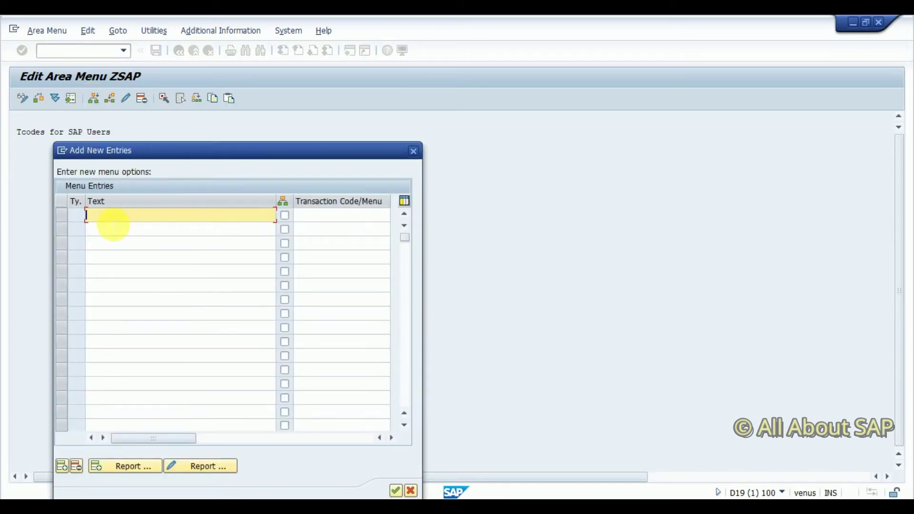
text(Master Data)
key(Return)
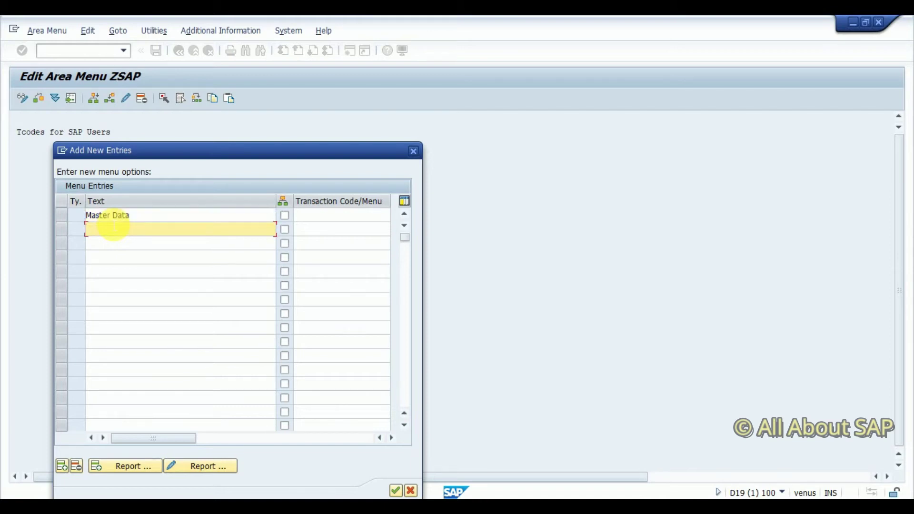
text(Transaccions)
key(Return)
text(Reports)
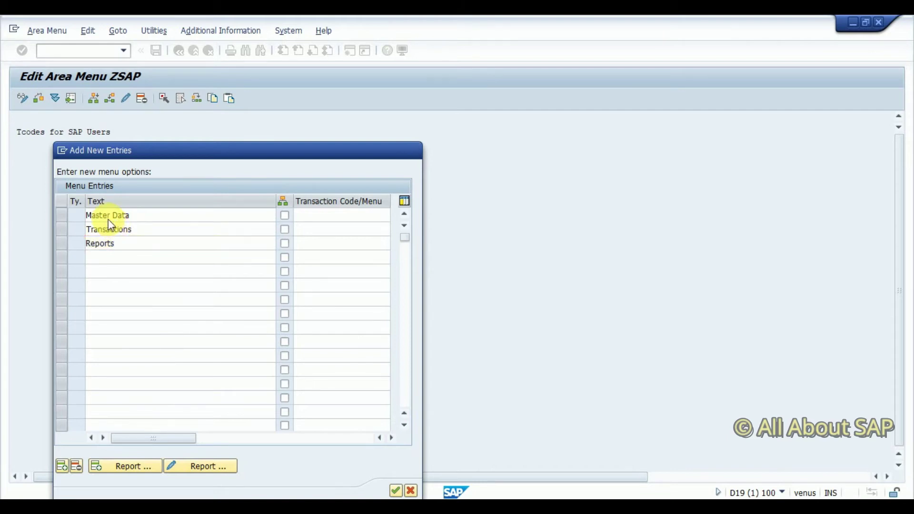
key(Return)
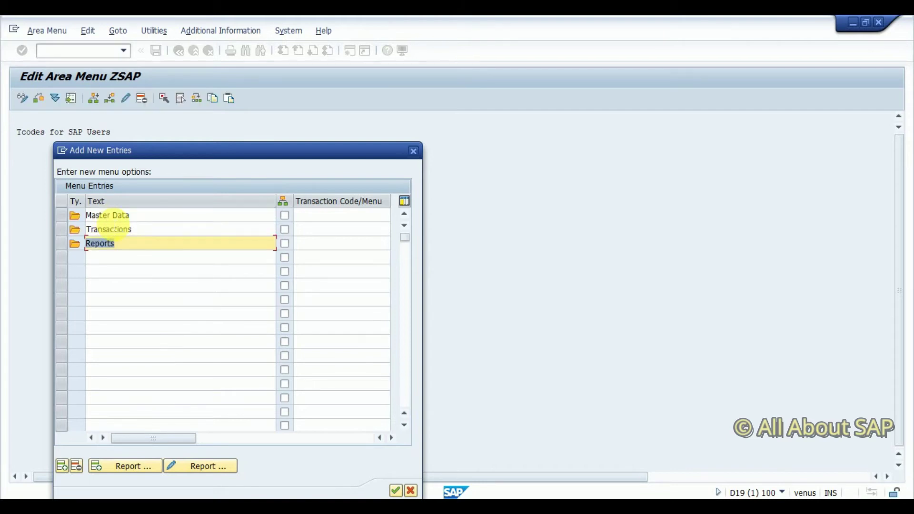
click(392, 491)
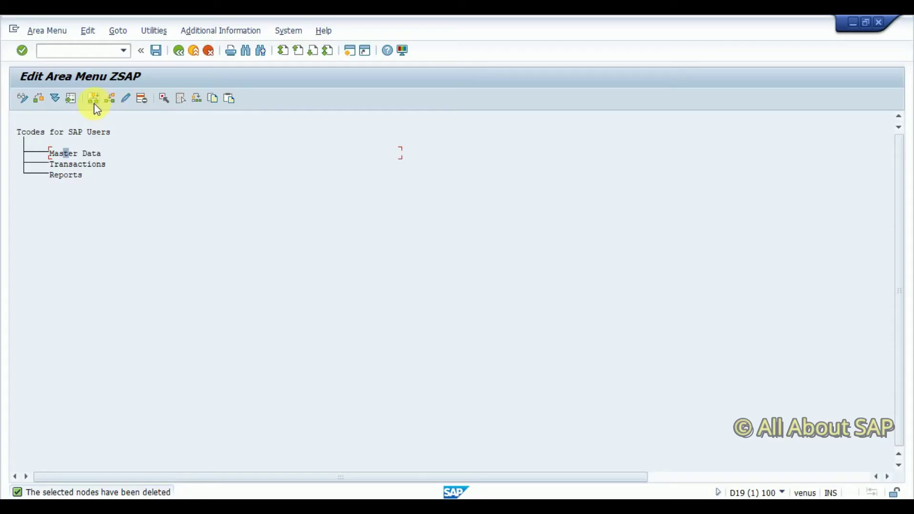
Add the folder entries Customer, Vendor and Material as subnodes of Master Data.
click(93, 99)
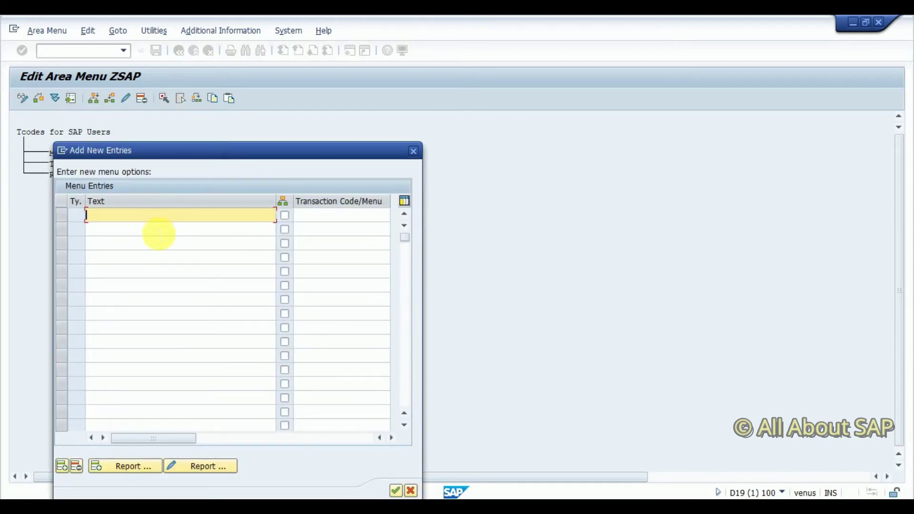
text(Customer)
click(159, 232)
text(Vendor)
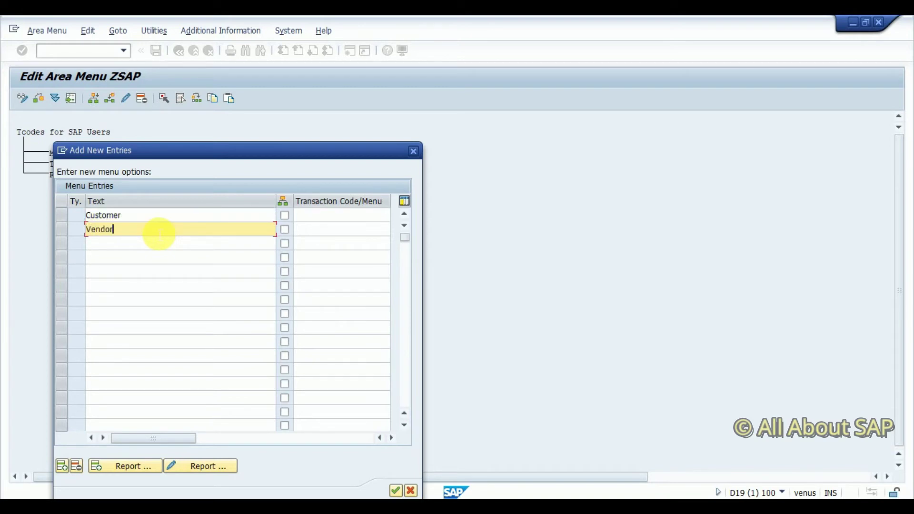
key(Down)
text(Material)
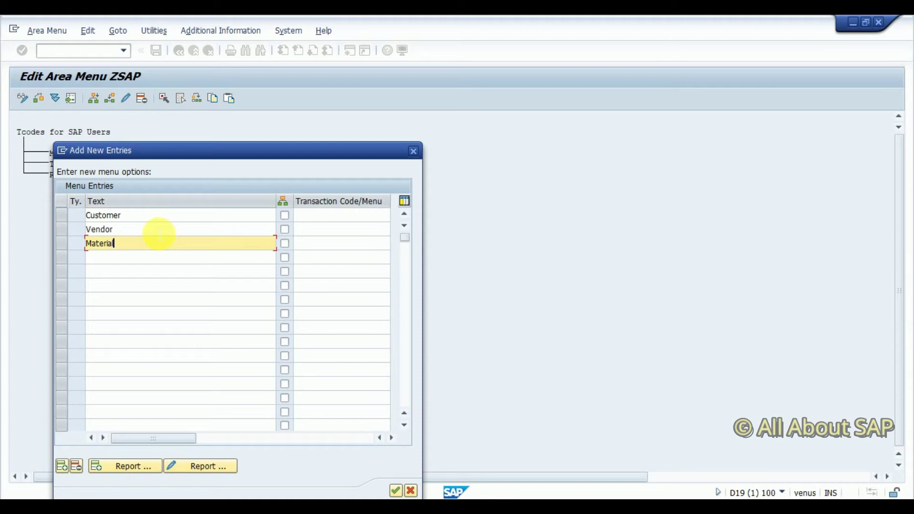
key(Return)
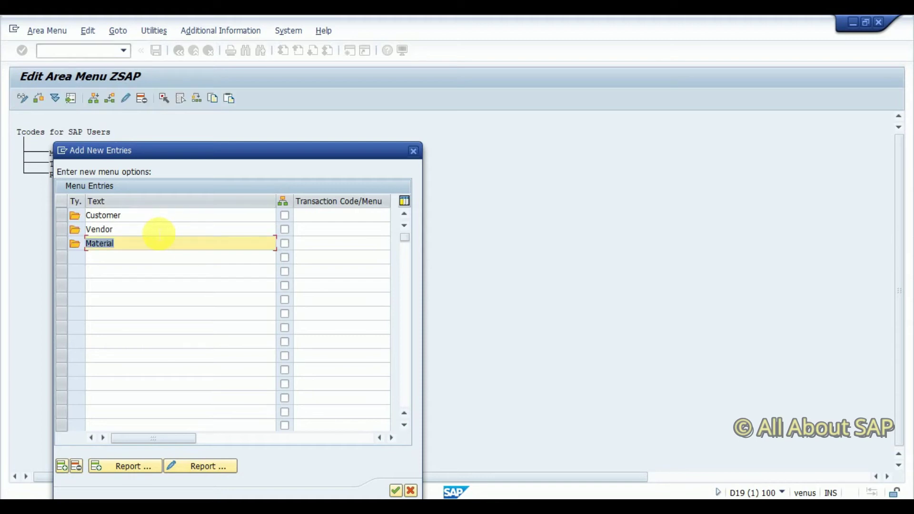
click(395, 491)
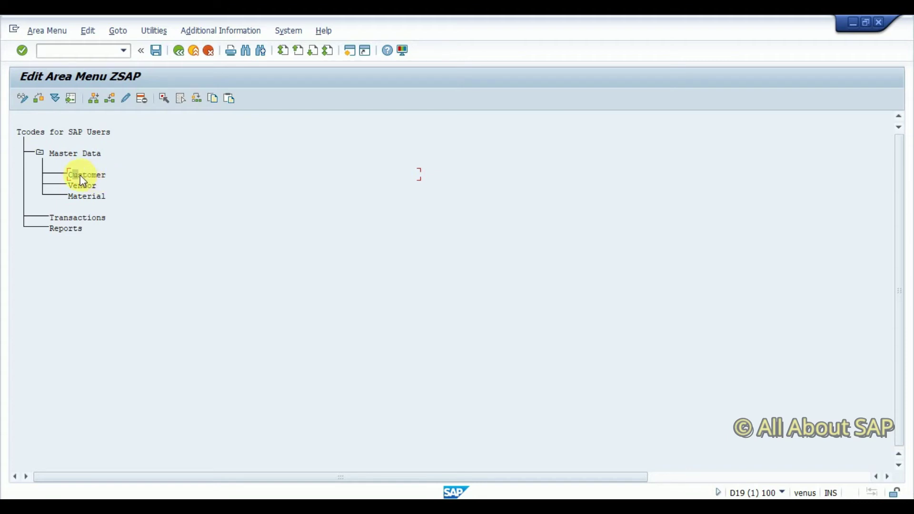
Save the ZSAP area menu and review its Master Data entries in display mode before returning to edit mode.
click(26, 99)
click(176, 242)
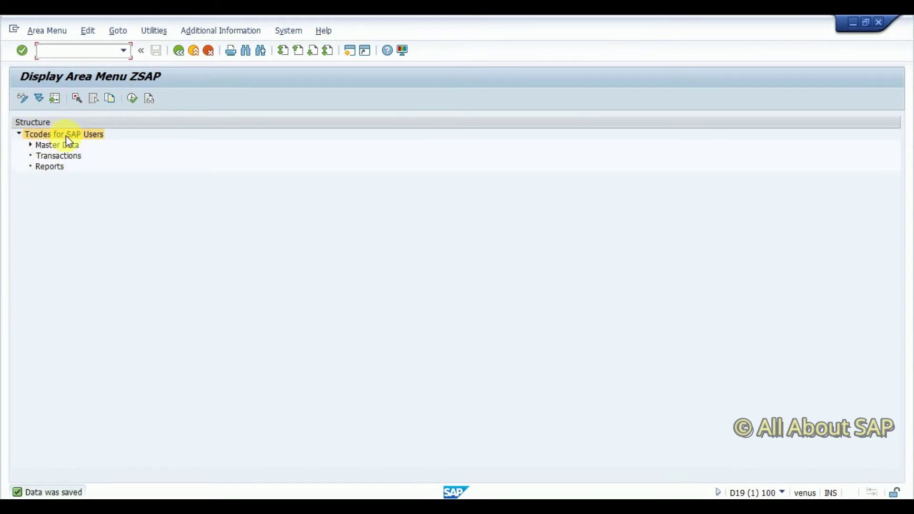
click(30, 145)
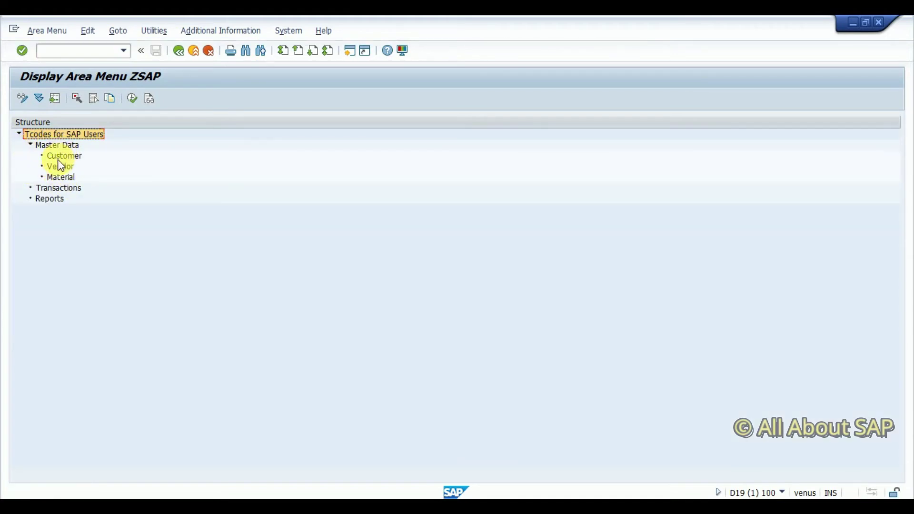
click(24, 97)
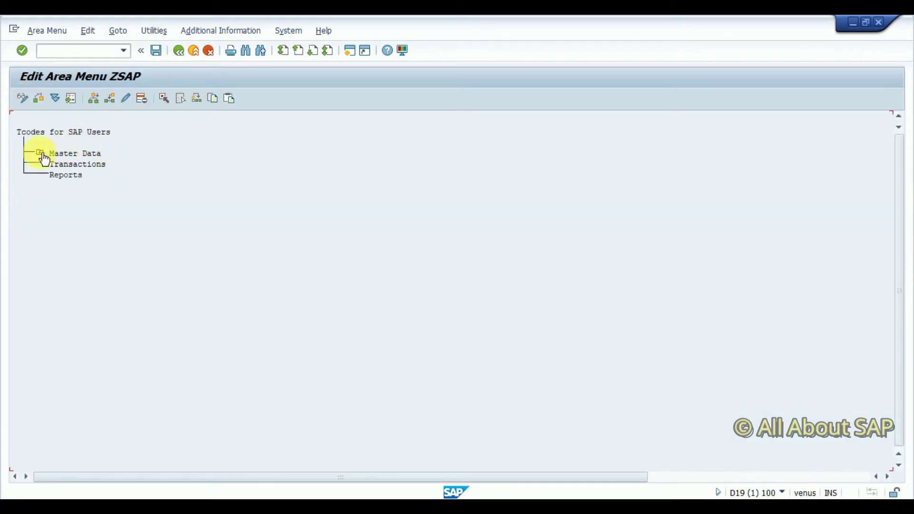
Enter transaction codes XD01, XD02 and XD03 as new subnode entries for the Customer folder under Master Data.
click(39, 152)
click(86, 176)
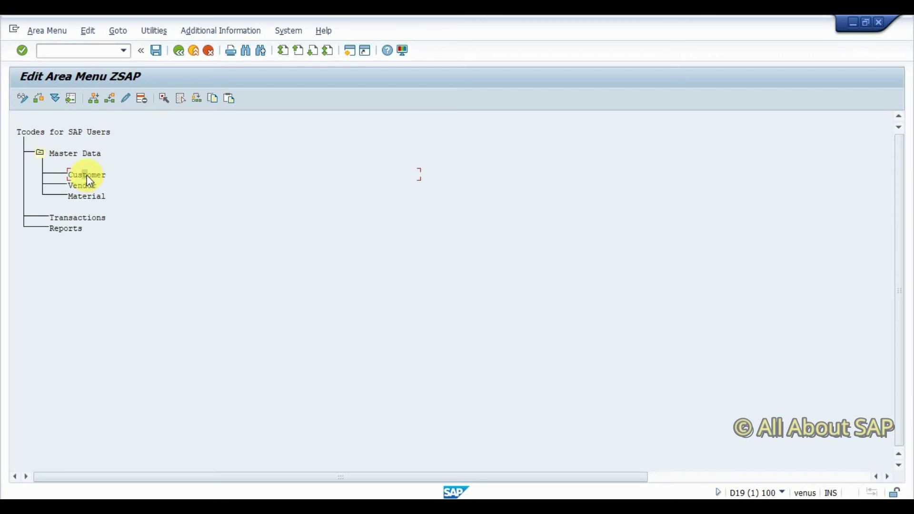
click(97, 98)
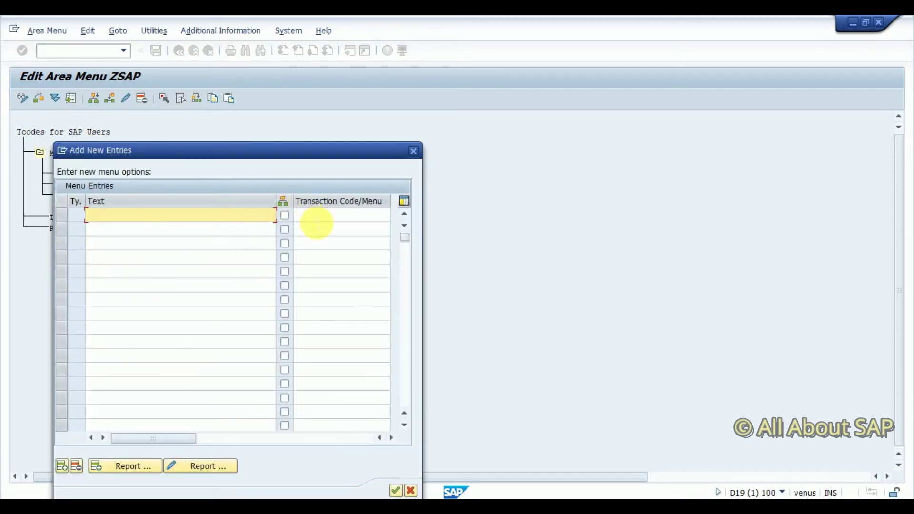
click(318, 222)
text(XD01)
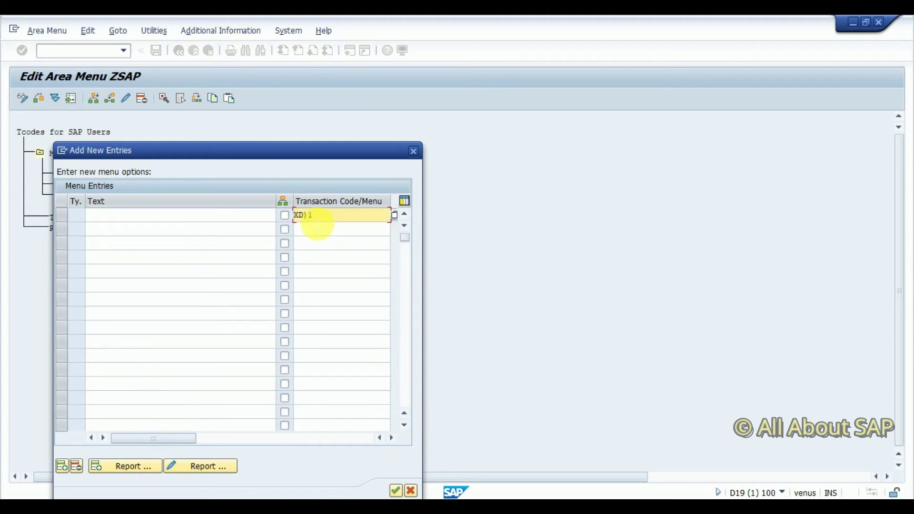
key(BackSpace)
key(BackSpace)
text(01)
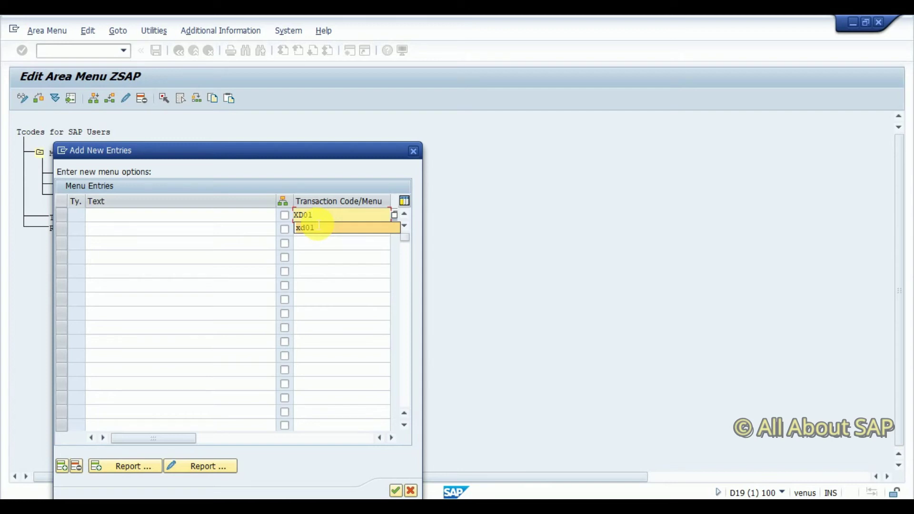
click(317, 227)
click(317, 229)
text(xd02)
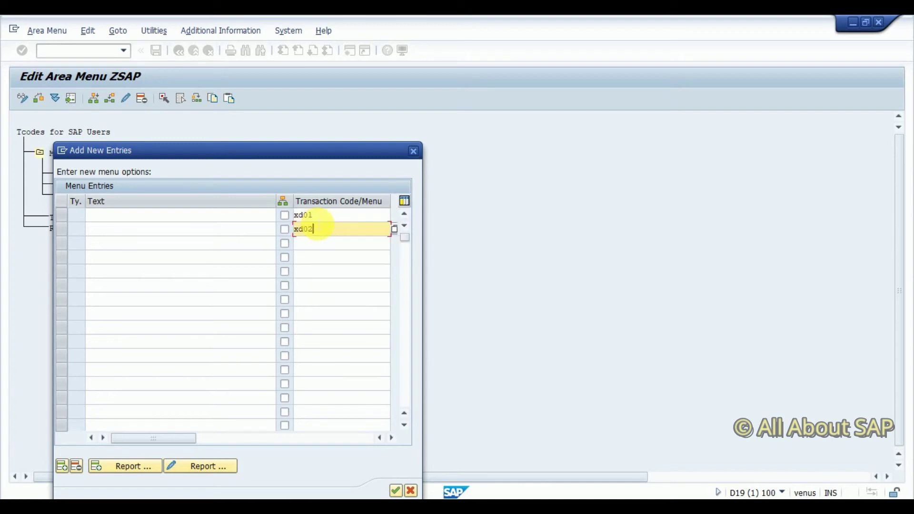
key(Down)
text(xd03)
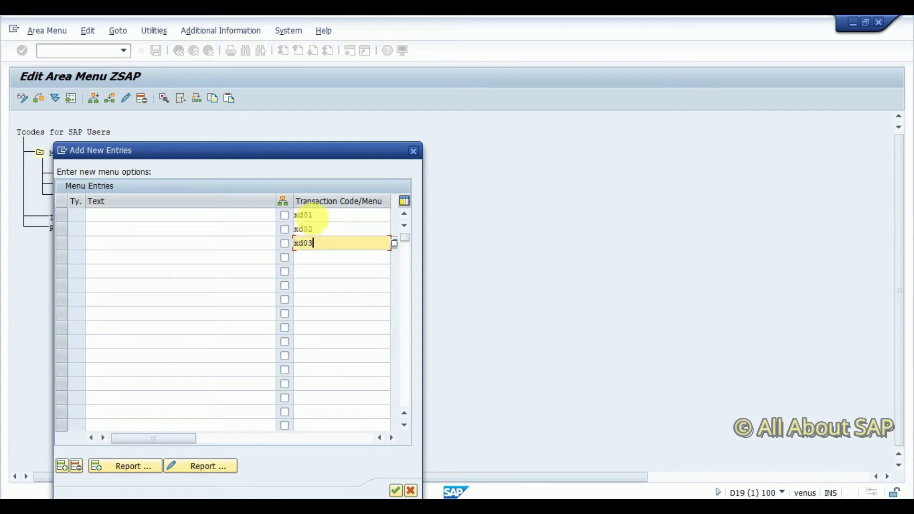
key(Return)
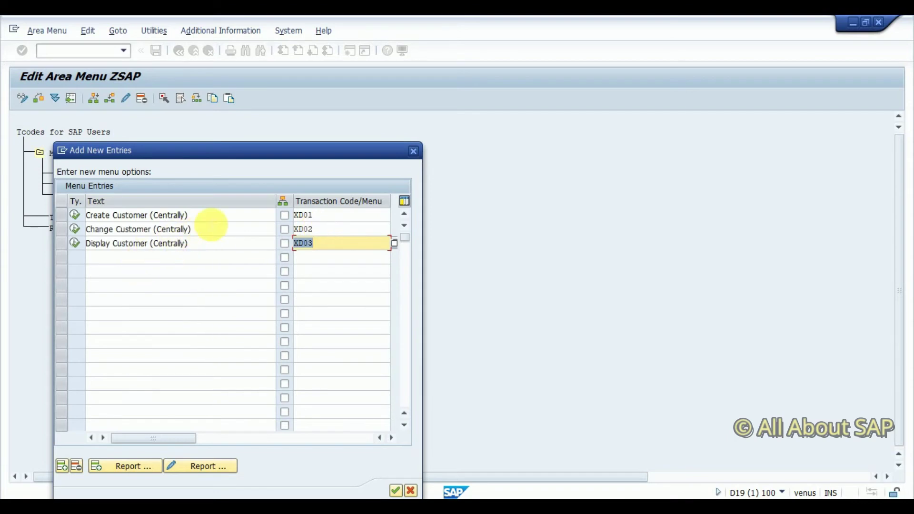
Shorten the entry texts to Create Customer, Change Customer and Display Customer, and add the entries to the Customer folder.
click(214, 216)
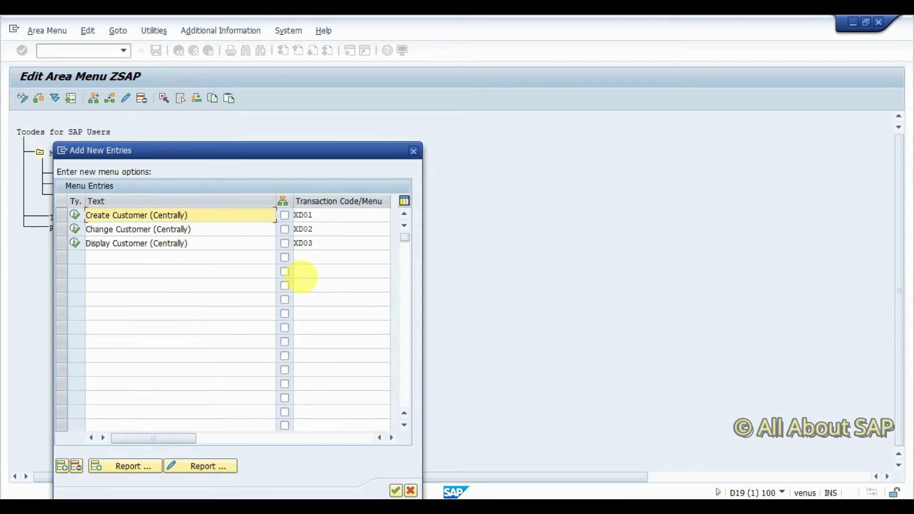
key(BackSpace)
key(BackSpace)
key(BackSpace)
key(BackSpace)
key(BackSpace)
key(BackSpace)
key(BackSpace)
key(BackSpace)
key(BackSpace)
key(BackSpace)
key(BackSpace)
key(Down)
key(BackSpace)
key(Delete)
key(Delete)
key(Delete)
key(Delete)
key(Delete)
key(Delete)
key(Delete)
key(Delete)
key(Delete)
key(Delete)
key(Delete)
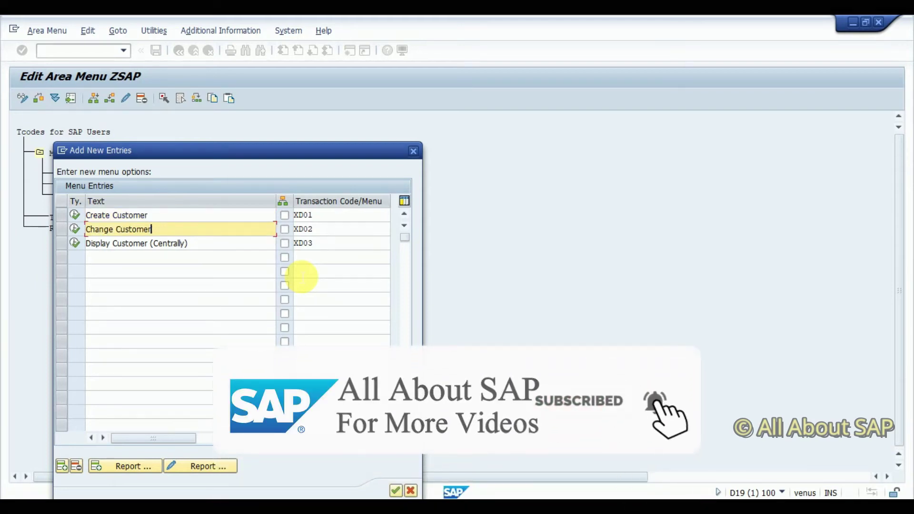
key(Down)
key(Delete)
key(Delete)
key(Delete)
key(Delete)
key(Delete)
key(Delete)
key(Delete)
key(Delete)
key(Delete)
key(Delete)
key(Delete)
key(Delete)
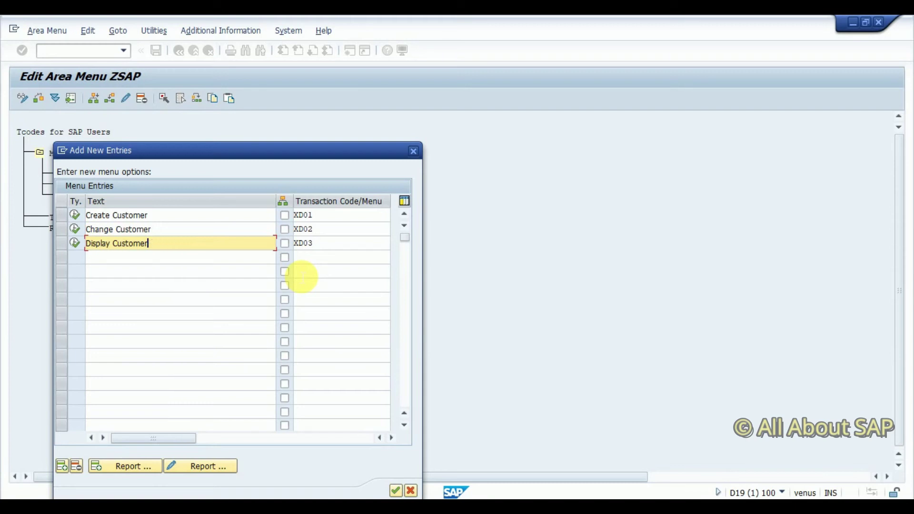
click(395, 491)
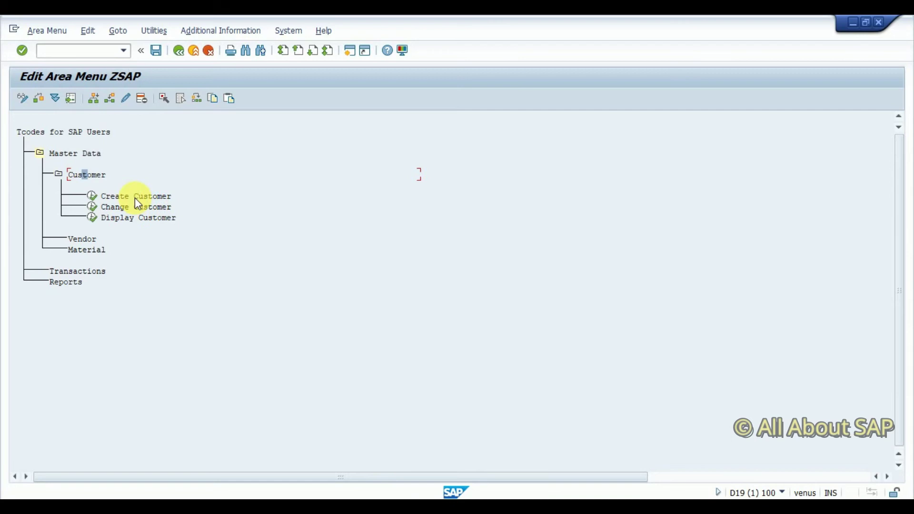
Save the area menu while switching to display mode, and test the Create Customer entry under Master Data, cancelling out of the transaction.
click(22, 98)
click(178, 243)
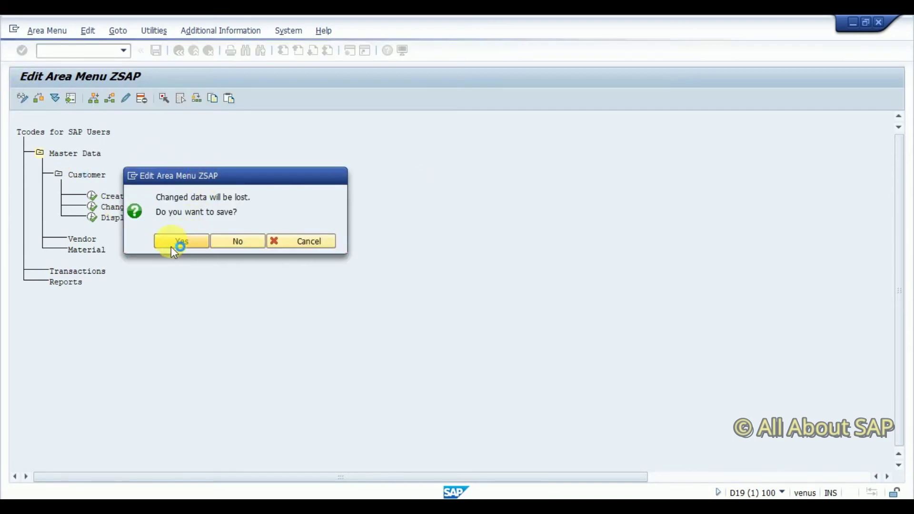
click(30, 145)
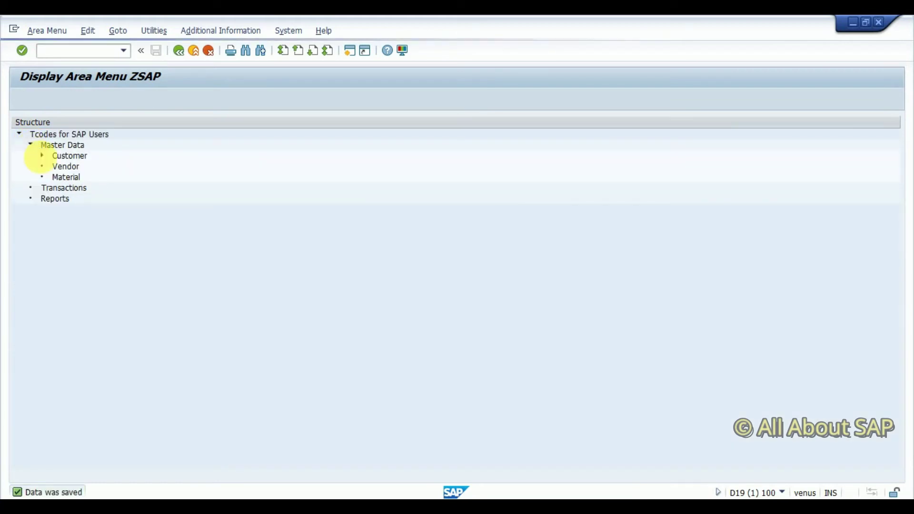
click(42, 156)
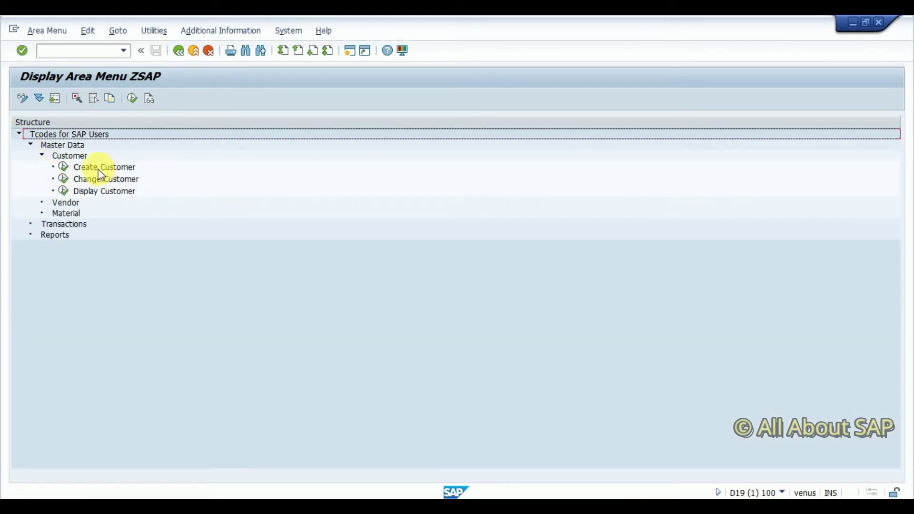
double_click(66, 169)
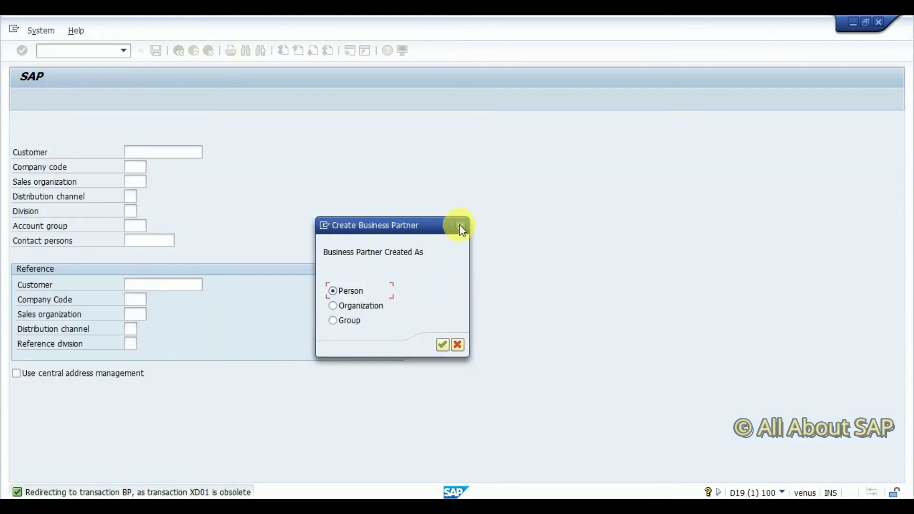
key(Escape)
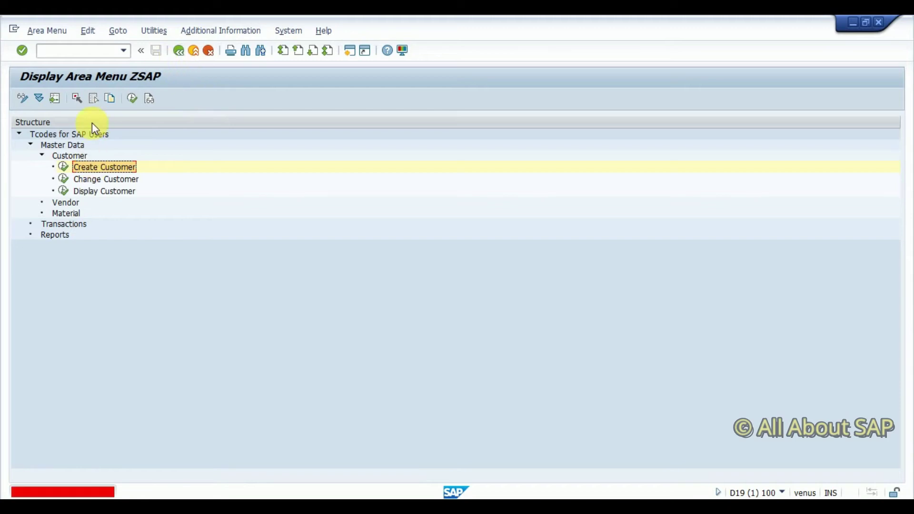
Return to edit mode and add transaction codes XK01, XK02 and XK03 as subnodes of the Vendor folder with their default texts.
click(22, 99)
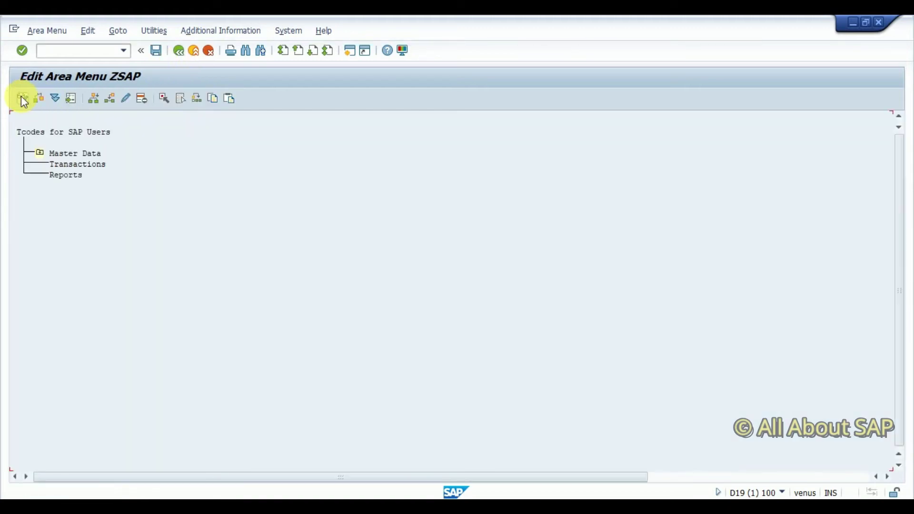
click(39, 152)
click(75, 186)
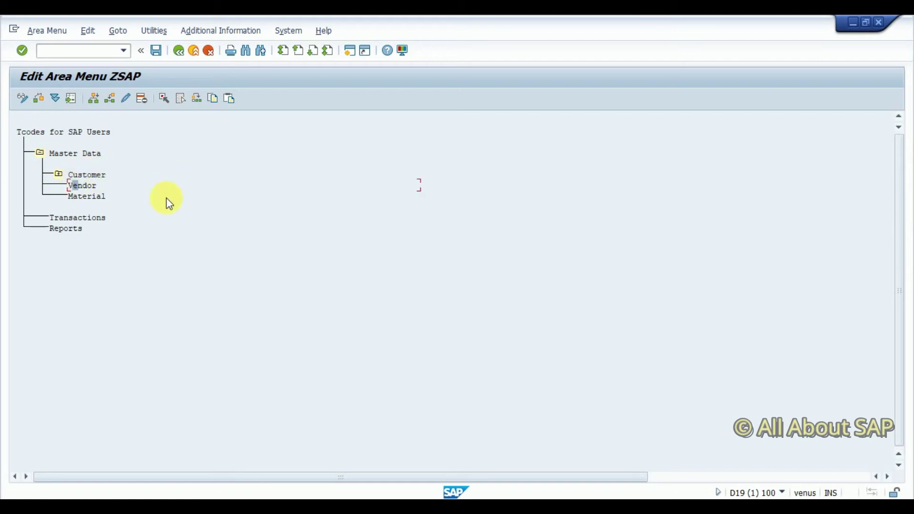
click(93, 99)
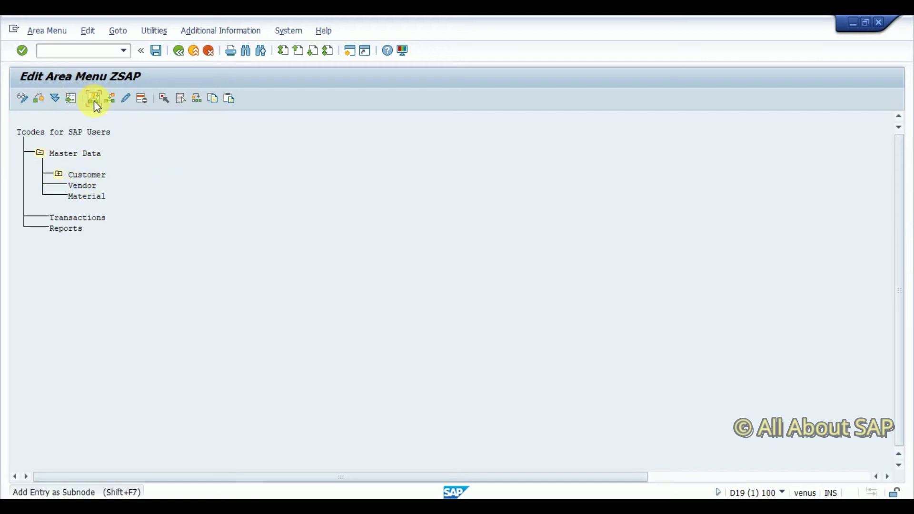
key(Tab)
key(Tab)
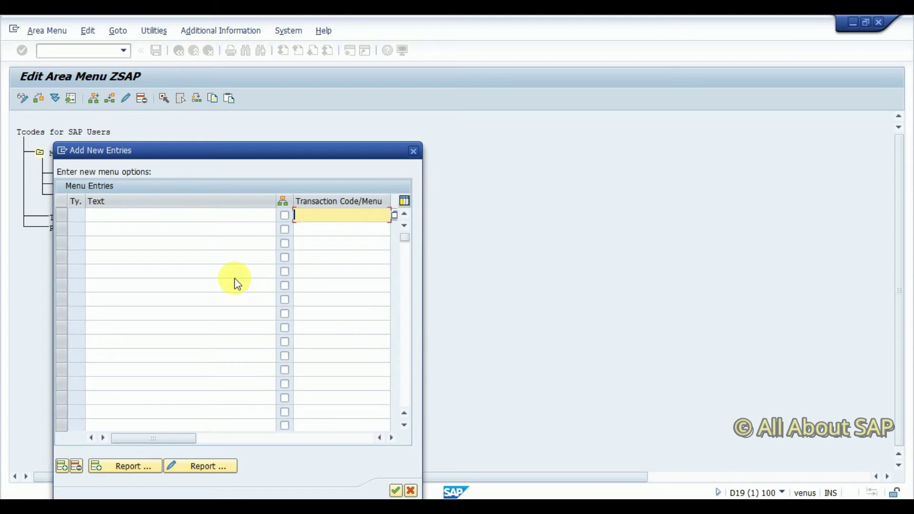
text(XK01)
key(Down)
key(Return)
key(Down)
text(xk)
key(Down)
key(Down)
key(Return)
key(Tab)
key(Tab)
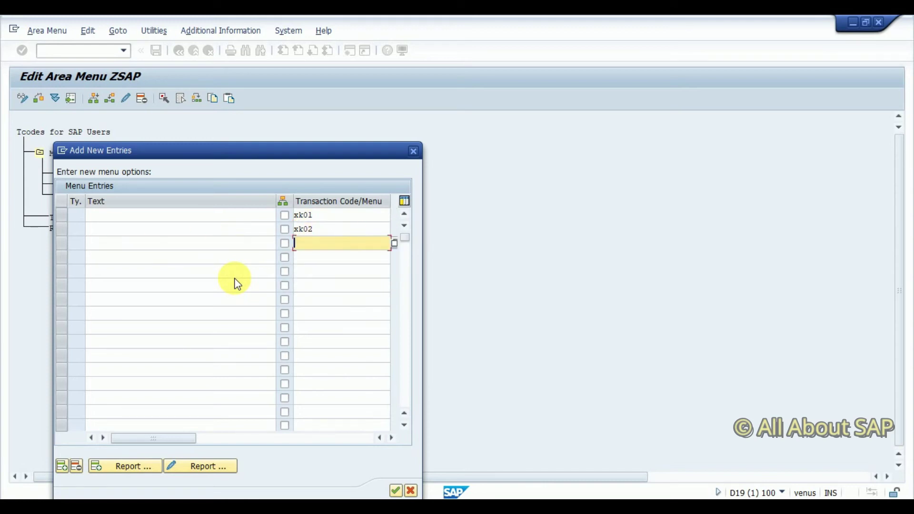
text(xk03)
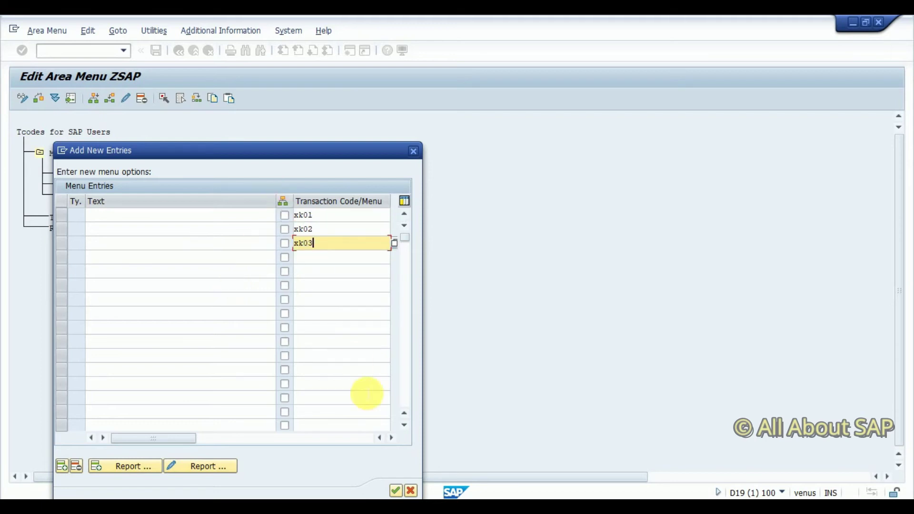
key(Return)
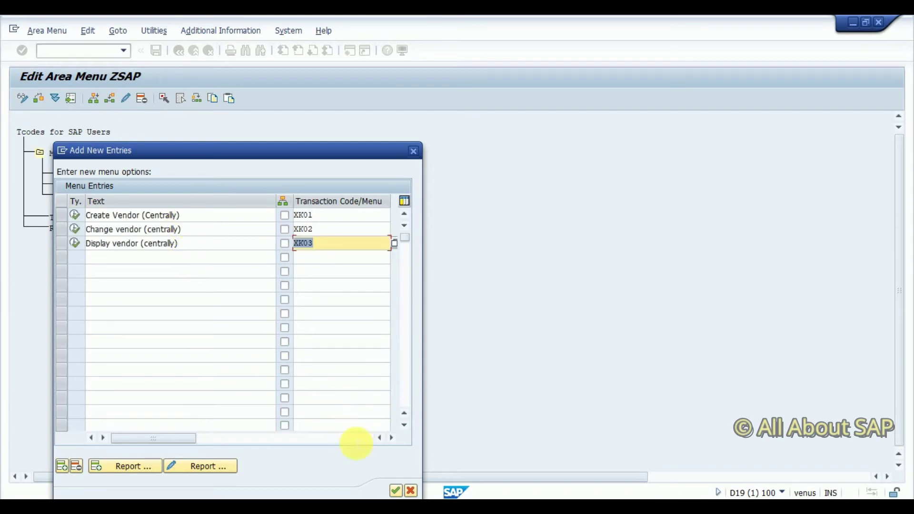
click(395, 490)
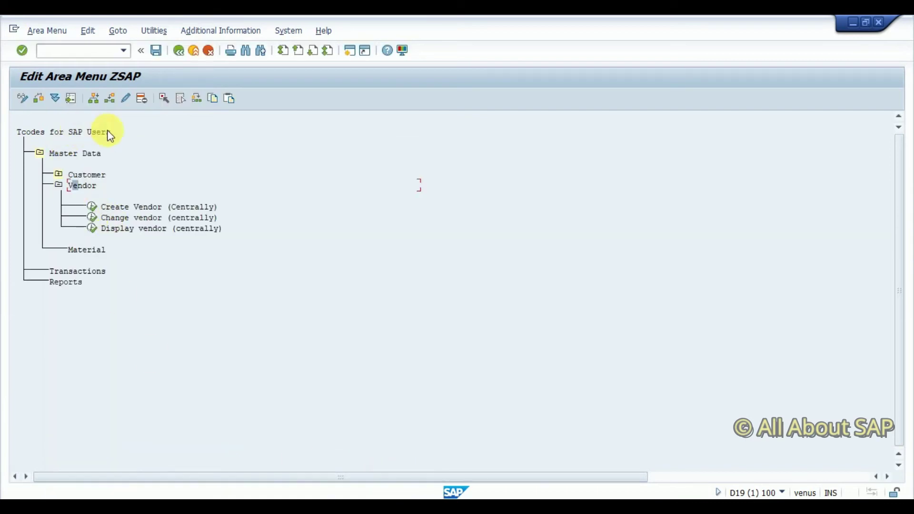
Enter transaction codes MM01, MM02 and MM03 as new subnode entries for the Material folder.
click(76, 252)
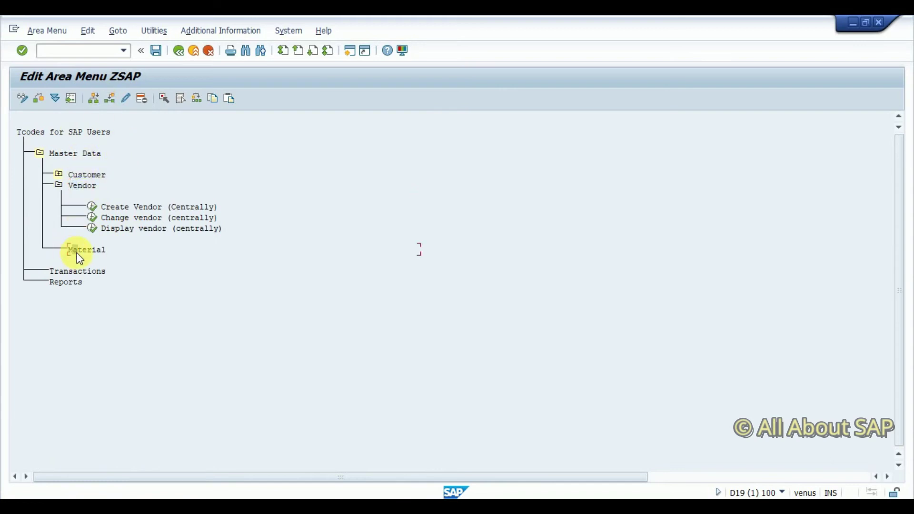
click(93, 98)
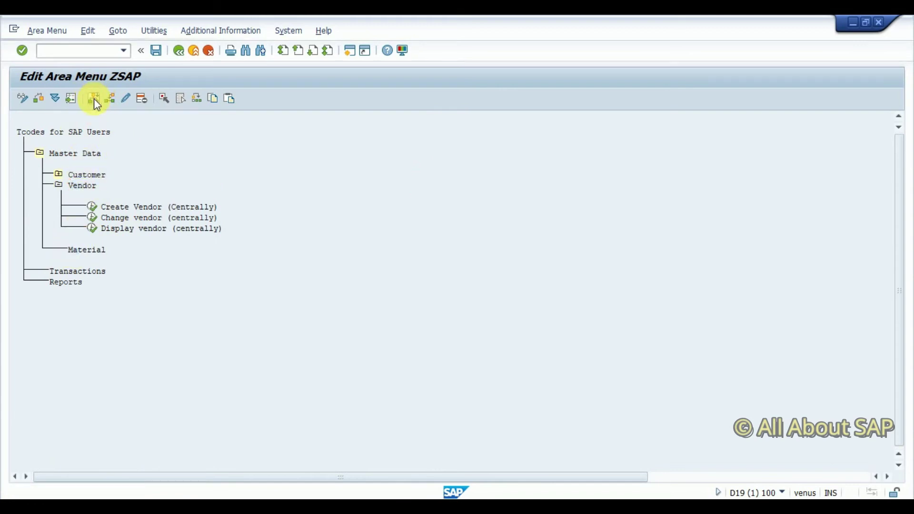
text(MM01)
key(Tab)
key(Tab)
key(Tab)
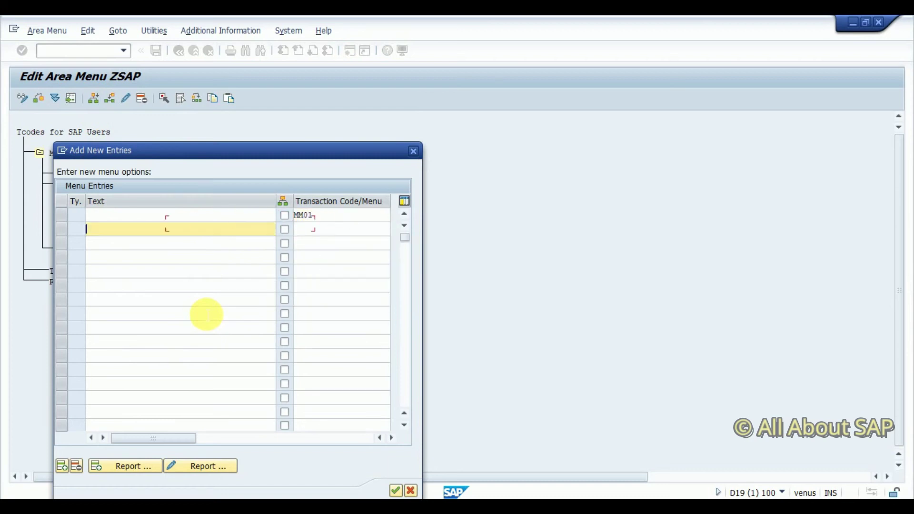
text(mm02)
key(Tab)
key(Tab)
key(Tab)
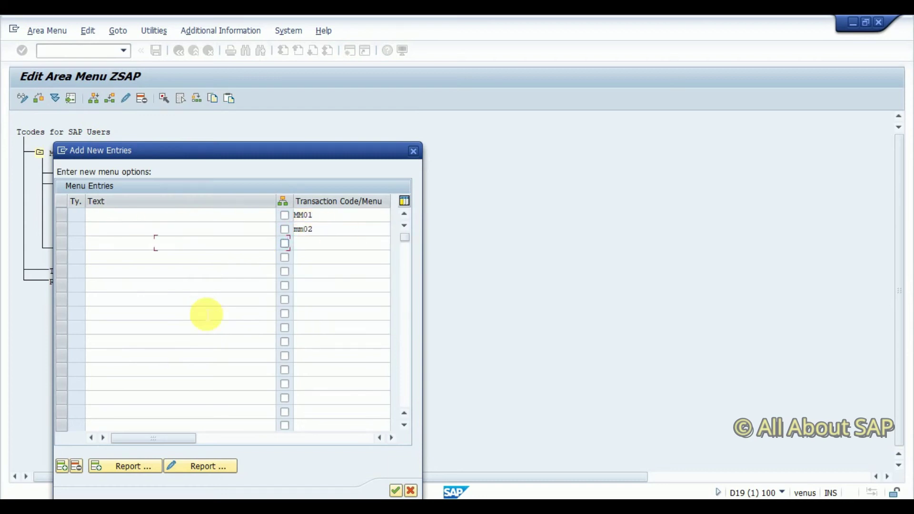
text(mm03)
key(Return)
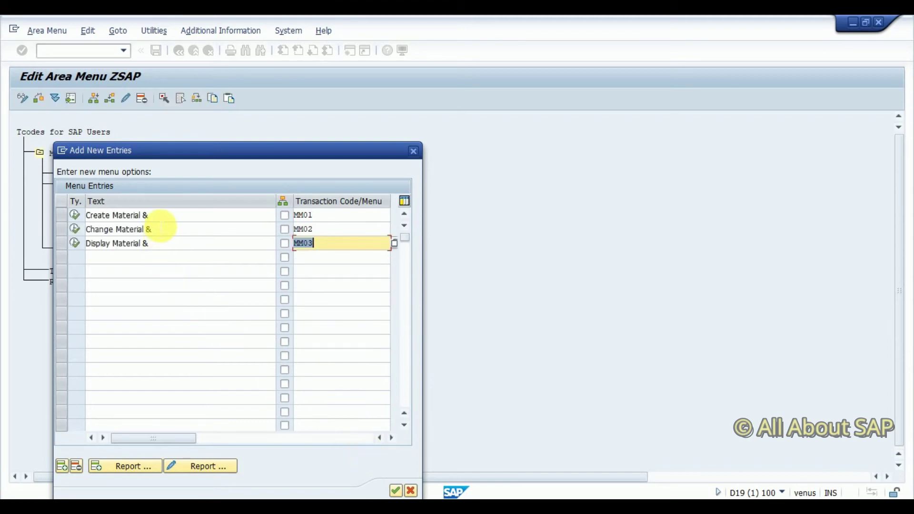
Trim the trailing "&" so the texts read Create Material, Change Material and Display Material, and add the entries to the Material folder.
click(159, 220)
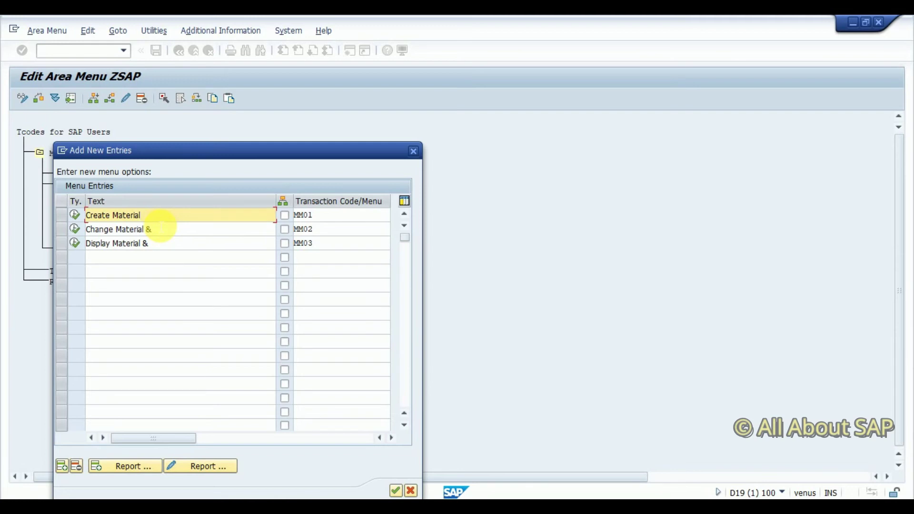
click(161, 229)
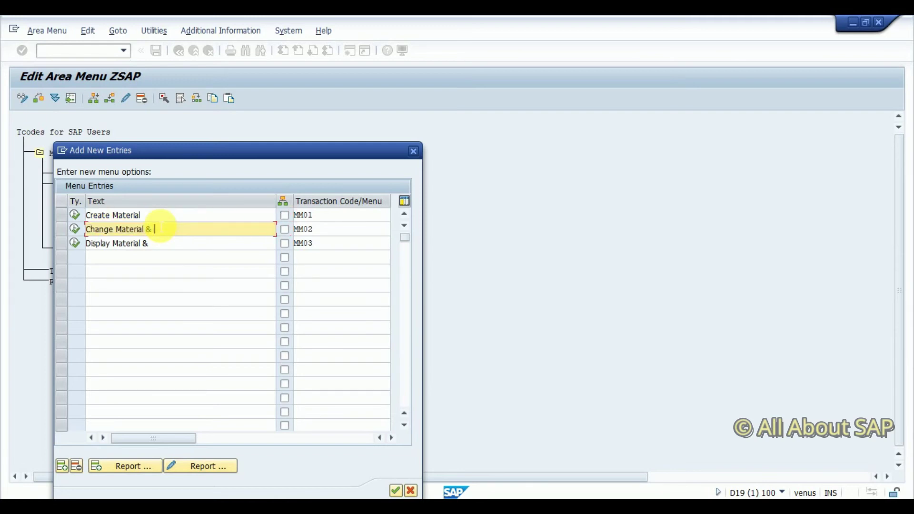
key(Down)
key(End)
key(BackSpace)
key(BackSpace)
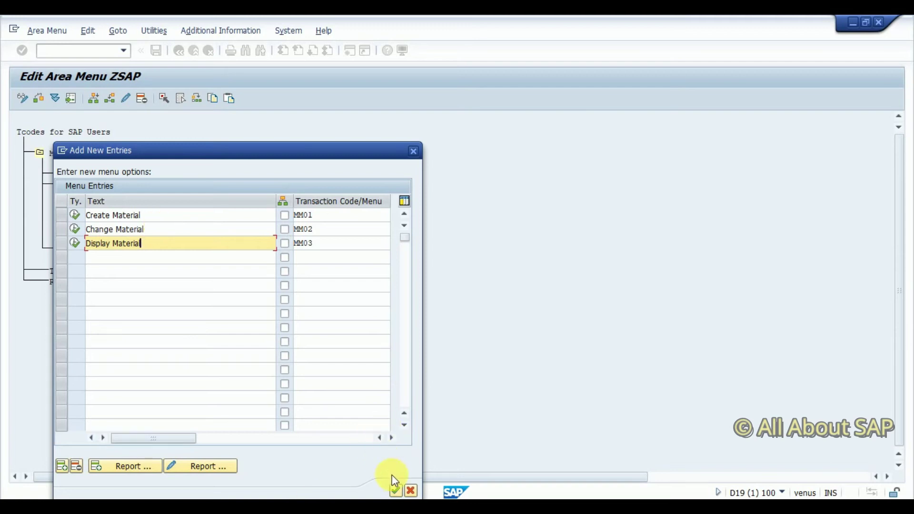
click(396, 491)
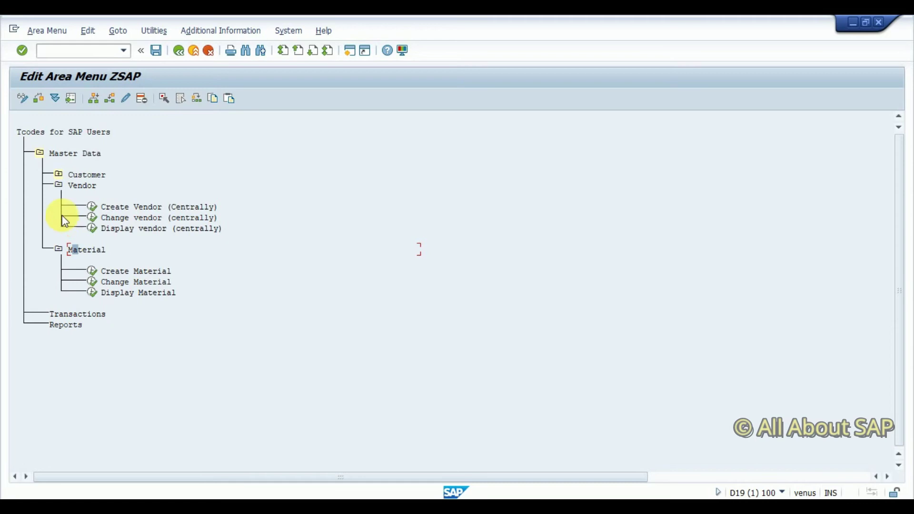
Collapse the Master Data folder and add Sales and Purchase as subfolders of the Transactions folder.
click(58, 175)
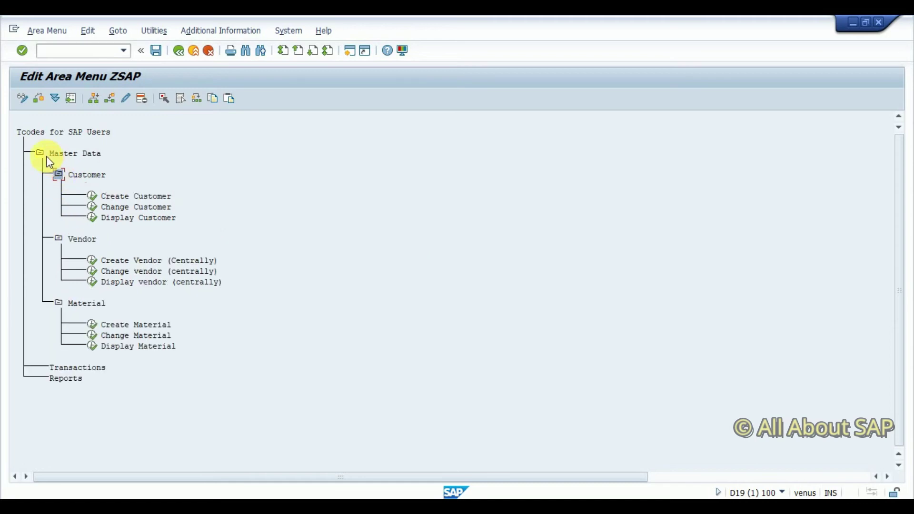
click(40, 153)
click(71, 164)
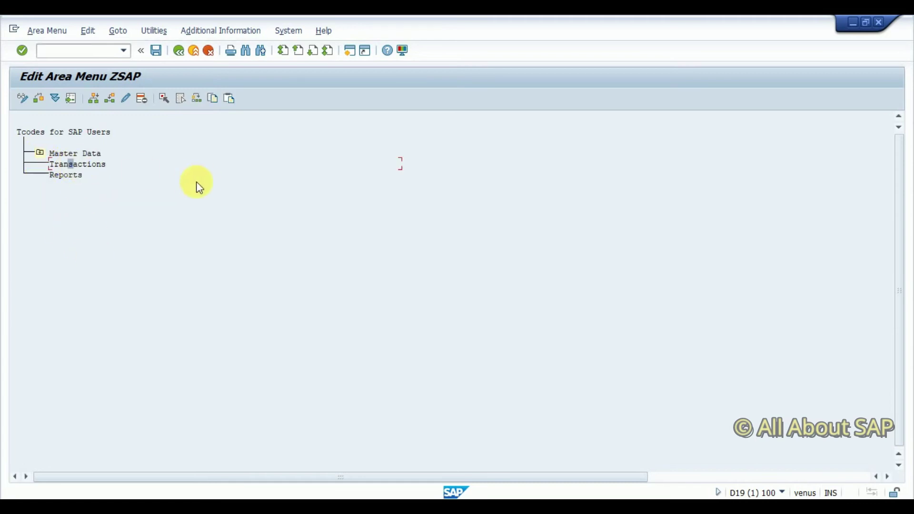
click(94, 98)
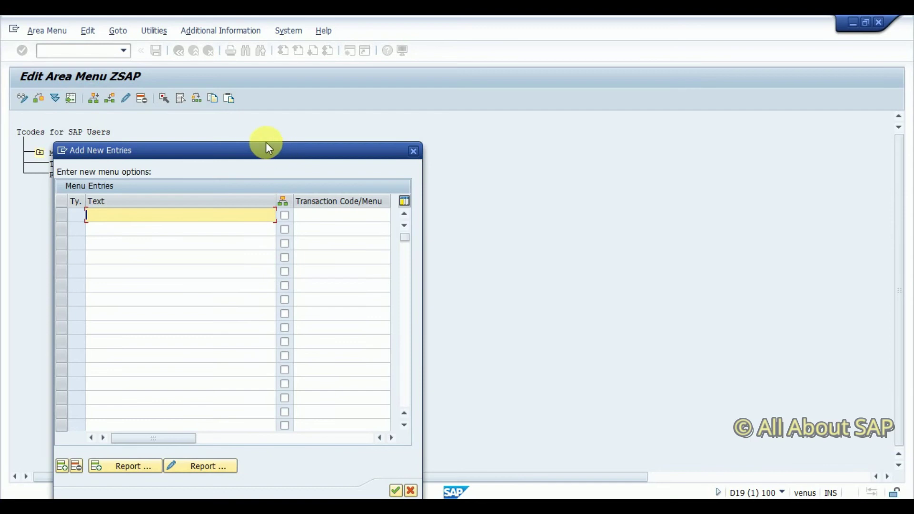
drag(247, 154, 340, 111)
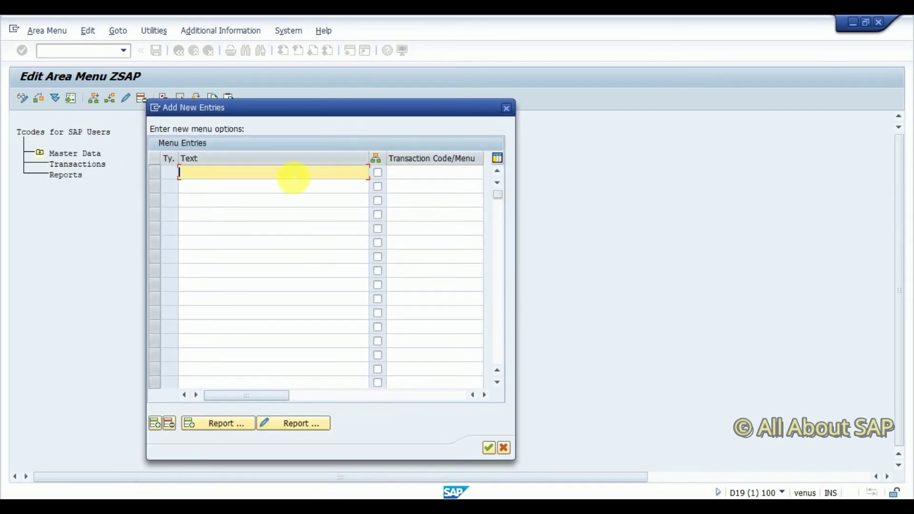
text(Sales)
key(Down)
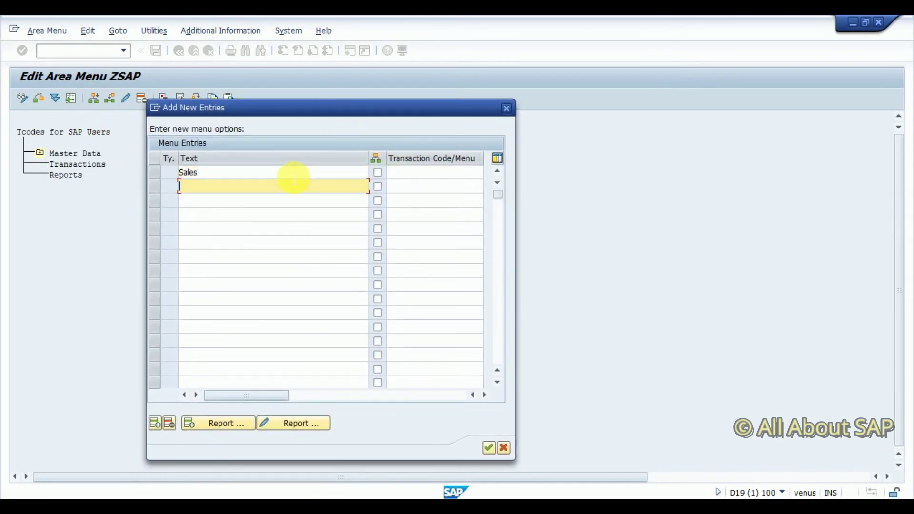
text(Purchase)
key(Return)
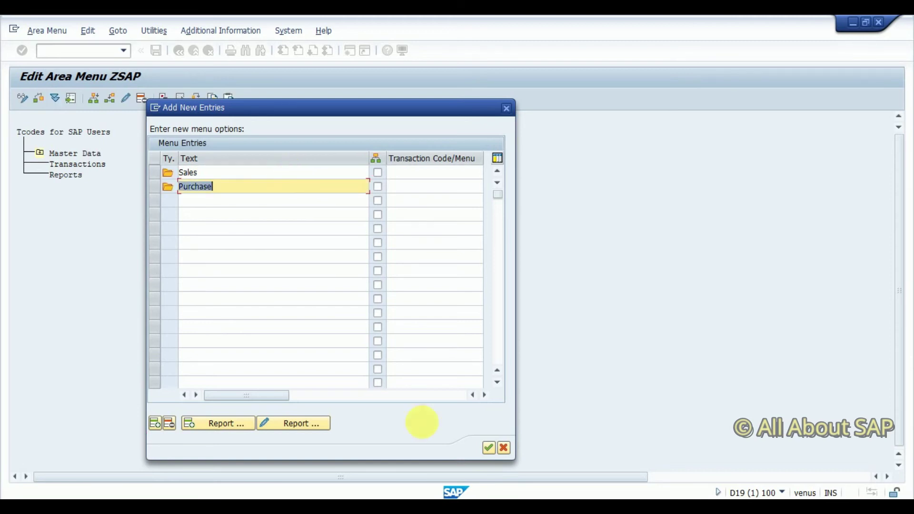
click(489, 448)
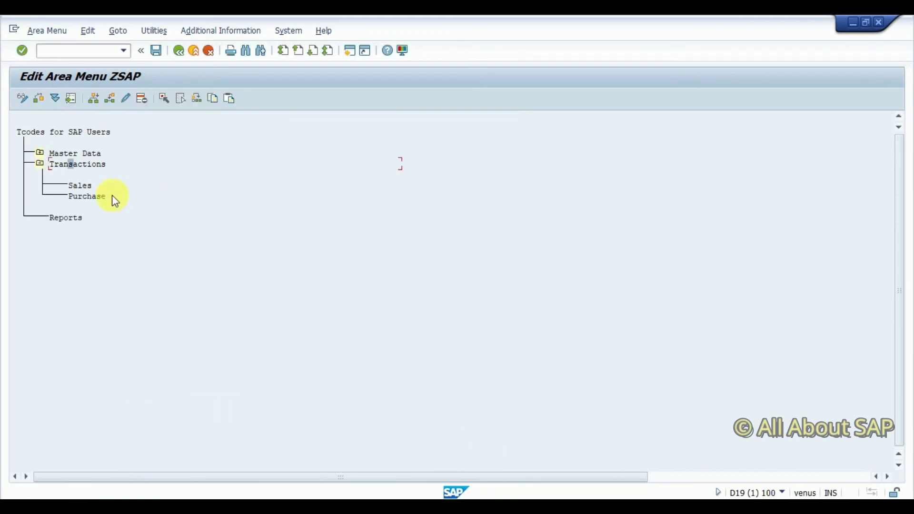
Add transaction codes VA01, VA02 and VA03 as subnodes of the Sales folder with their default texts.
click(81, 186)
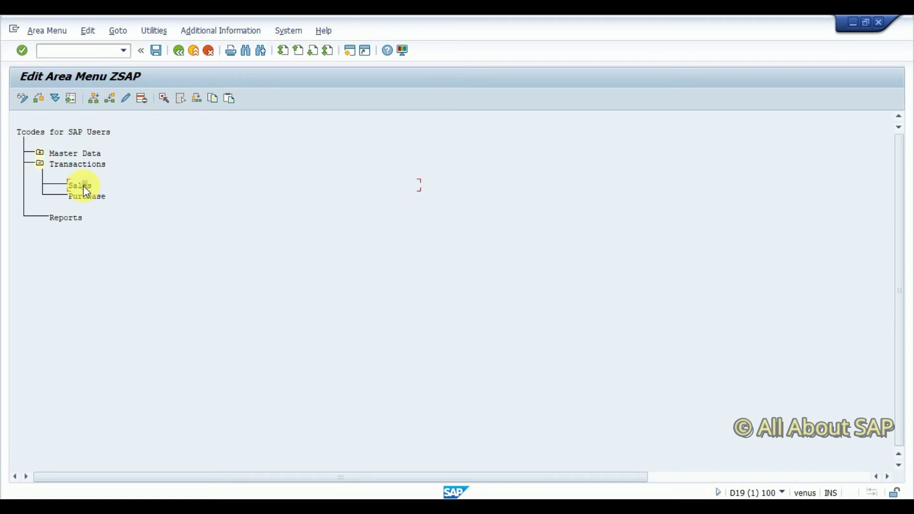
click(99, 98)
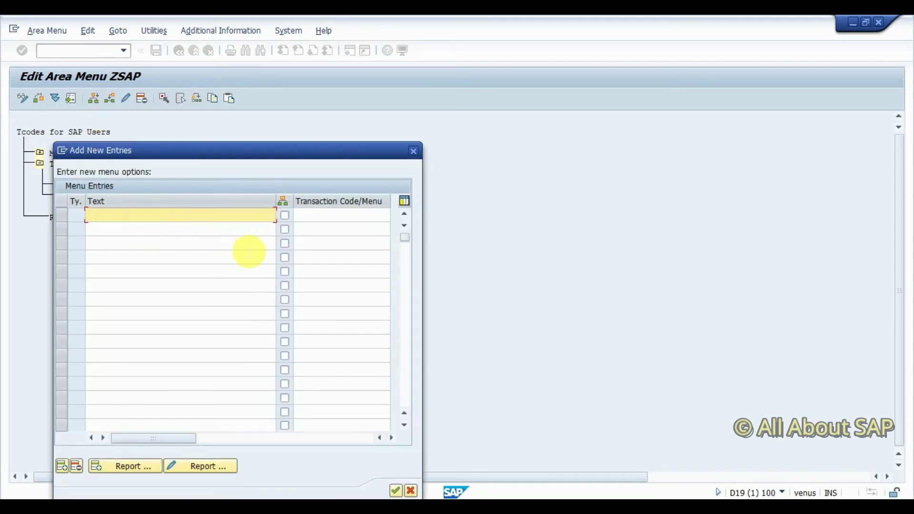
click(340, 218)
text(va)
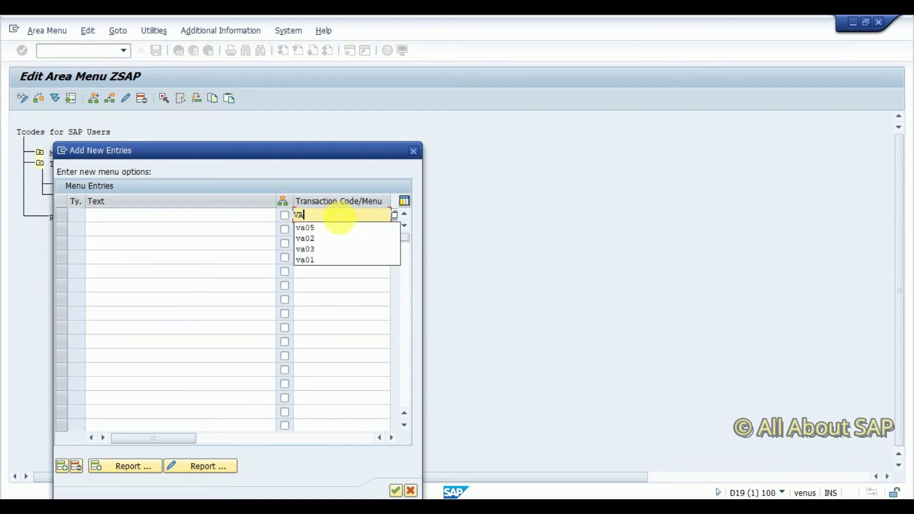
text(01)
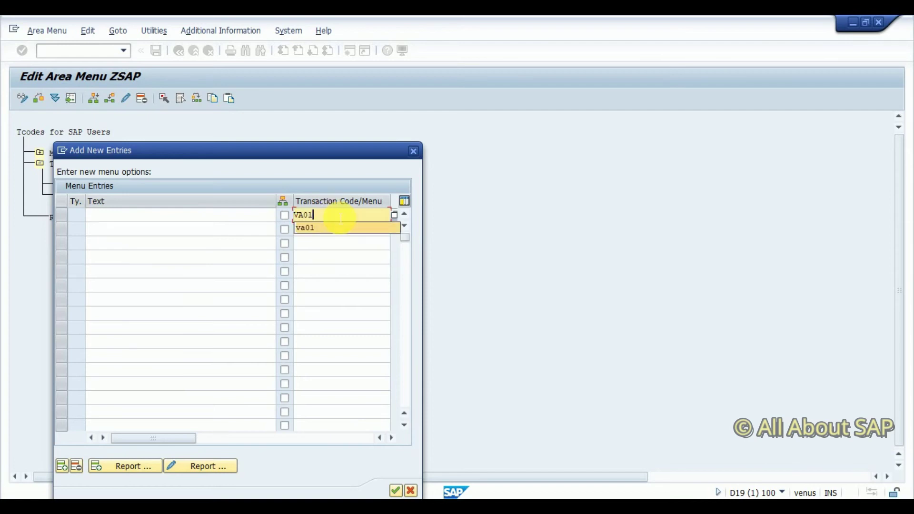
key(Return)
key(Down)
text(va02)
key(Return)
key(Down)
text(va03)
key(Return)
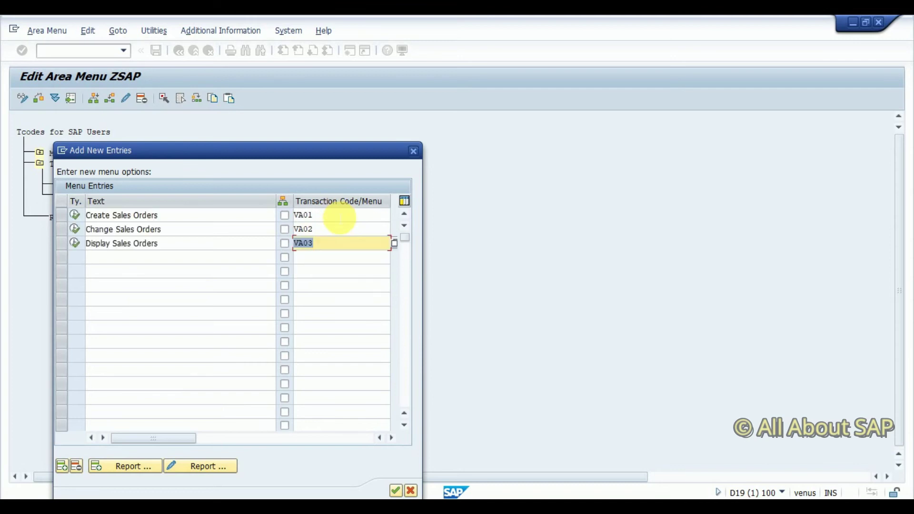
click(395, 491)
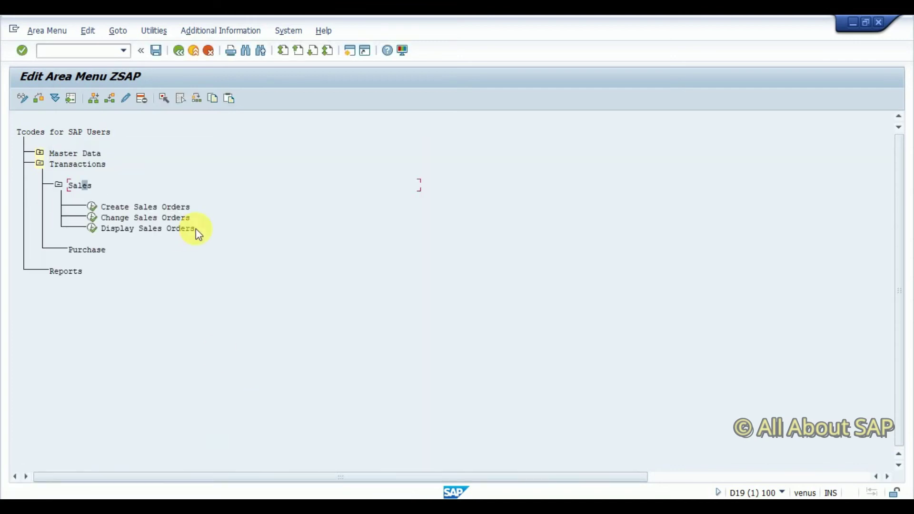
Add Purchase Req and Purchase Order as subfolders of the Purchase folder.
click(88, 250)
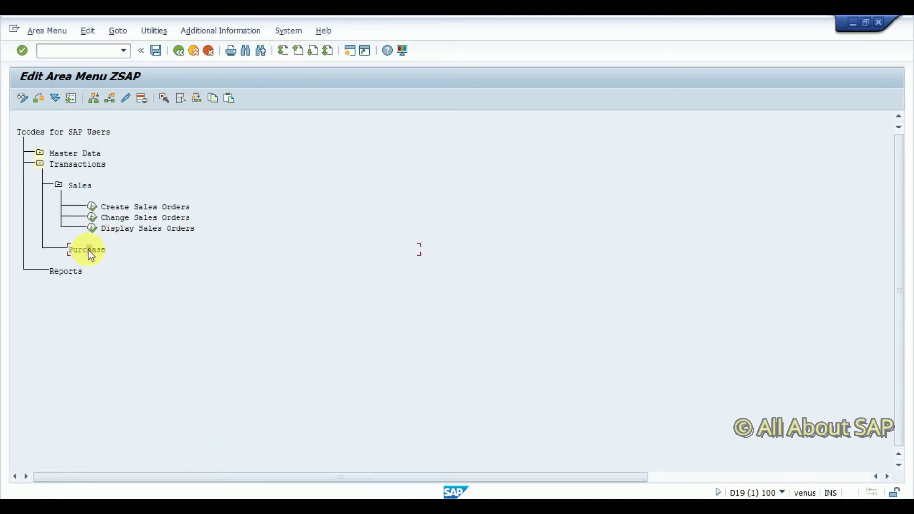
click(97, 98)
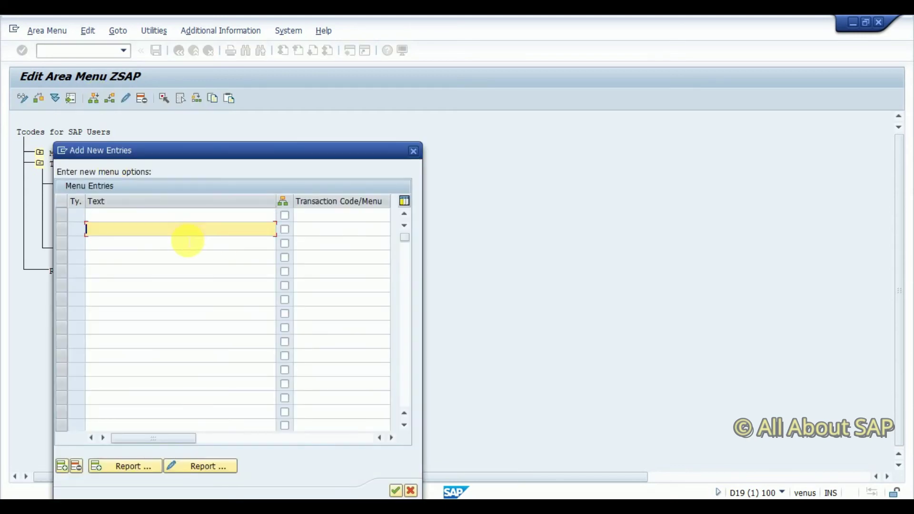
text(Purchase Req)
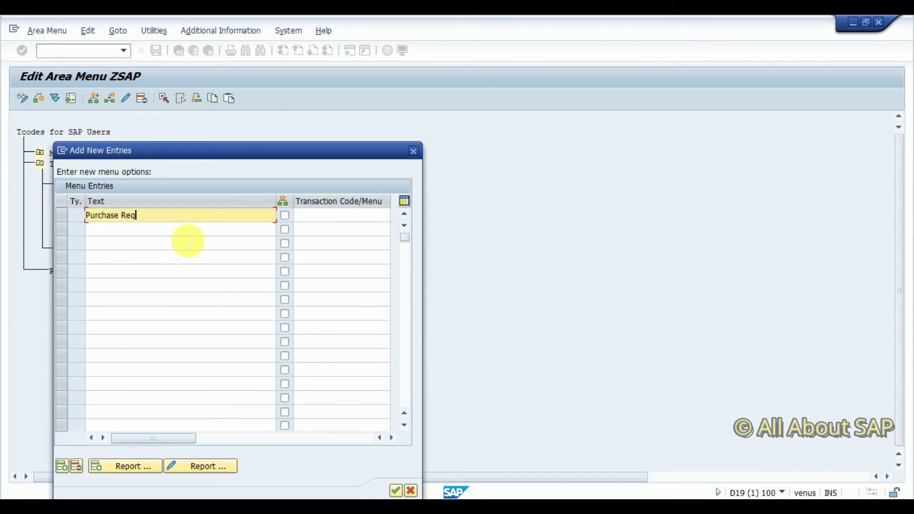
key(Down)
text(Pur)
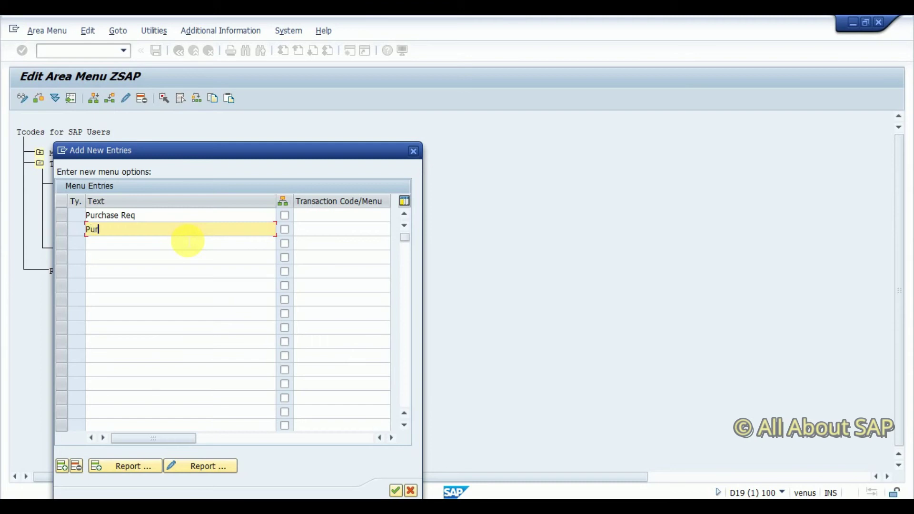
text(chase Order)
key(Return)
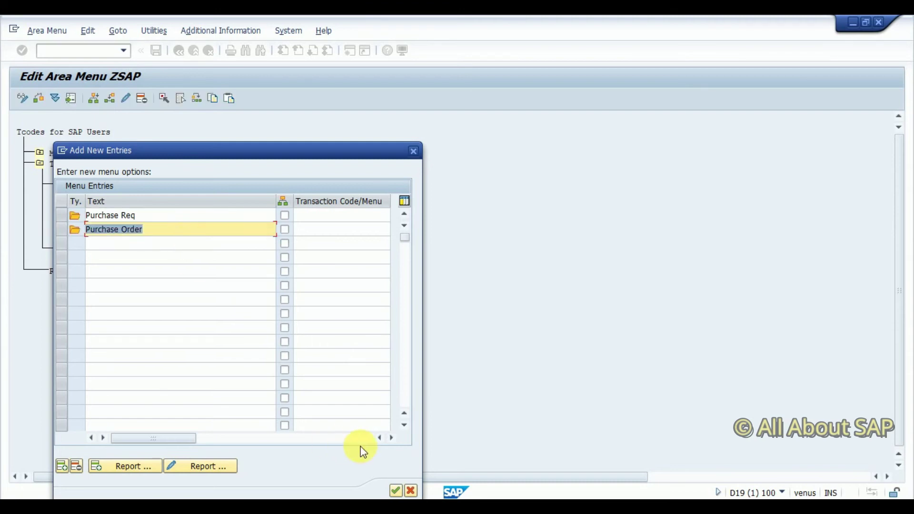
click(396, 491)
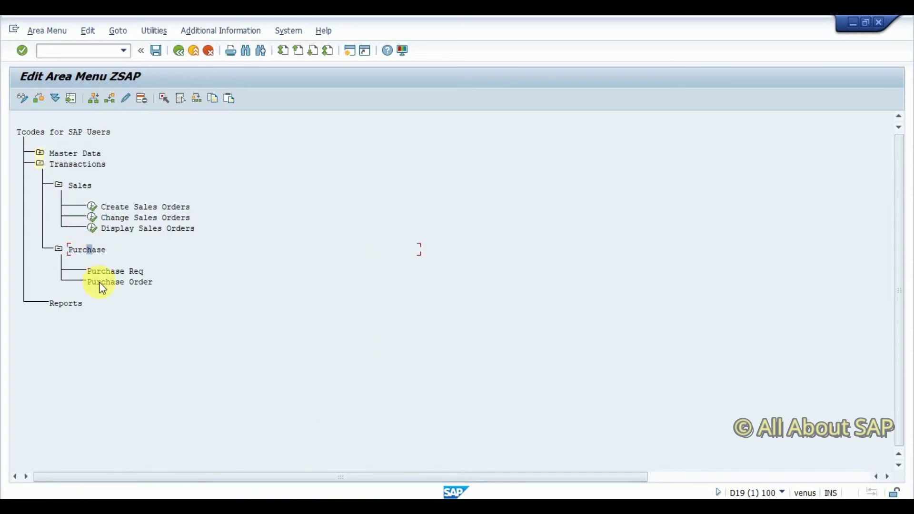
Add transaction codes ME51N, ME52N and ME53N as subnodes of the Purchase Req folder with their default texts.
click(99, 271)
click(92, 97)
click(332, 217)
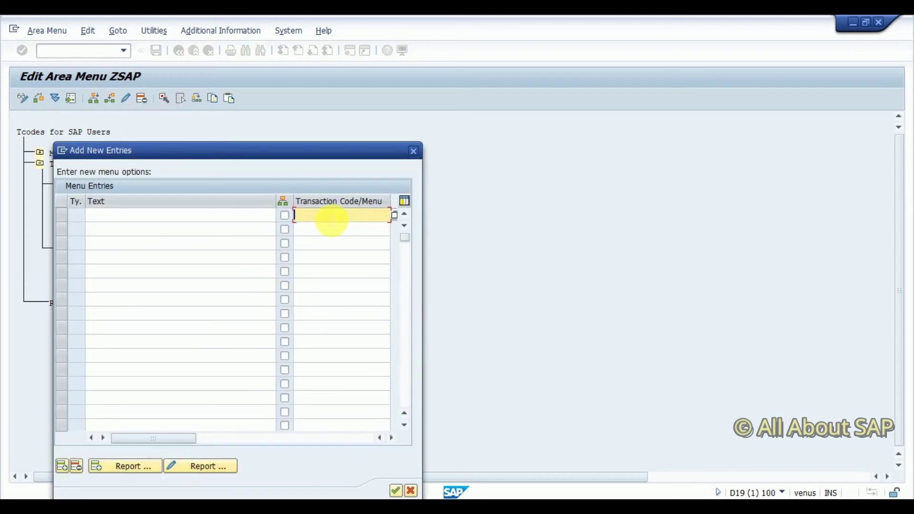
text(Me51n)
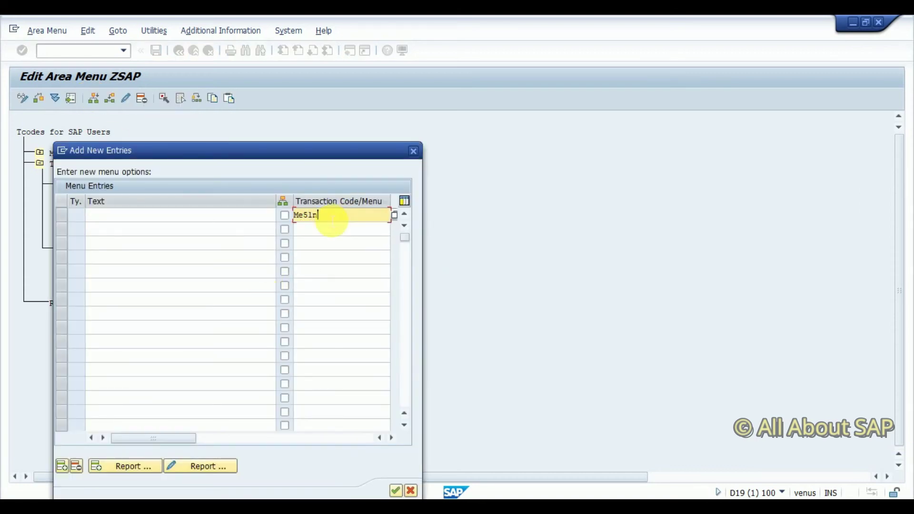
key(Down)
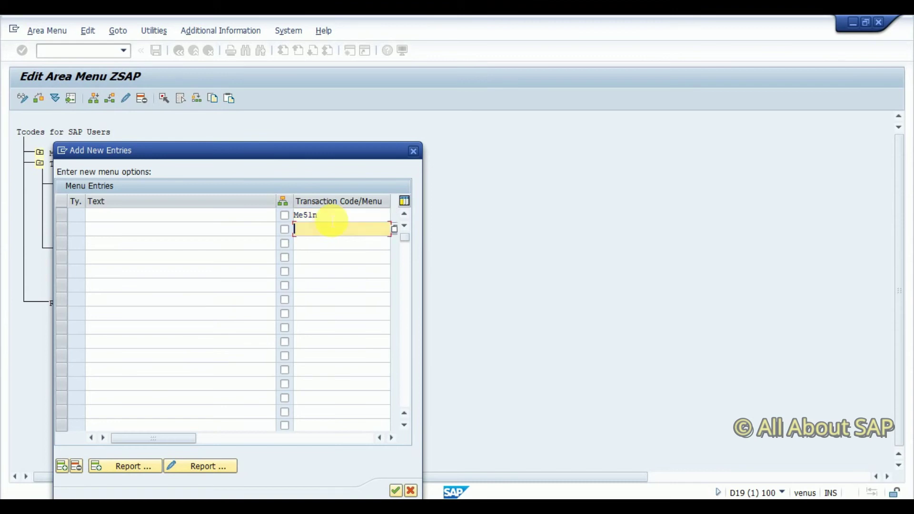
text(me52n)
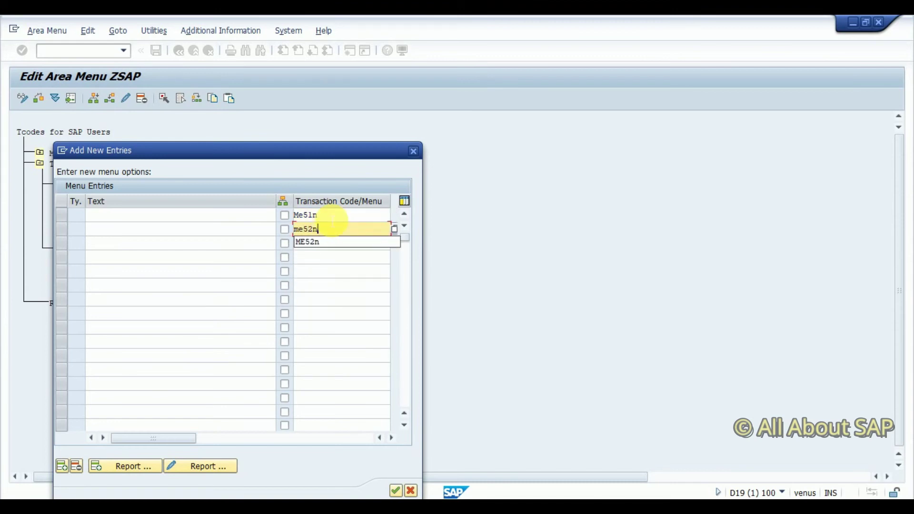
key(Down)
text(me)
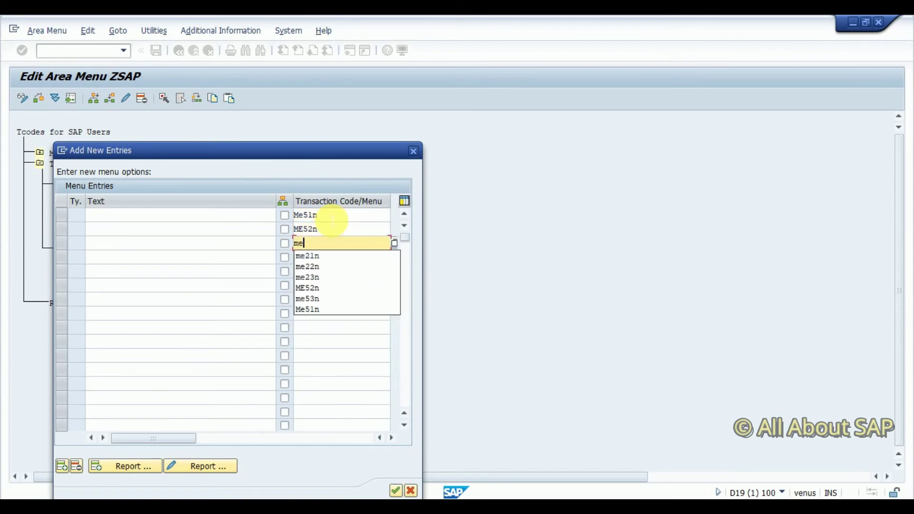
text(53n)
key(Return)
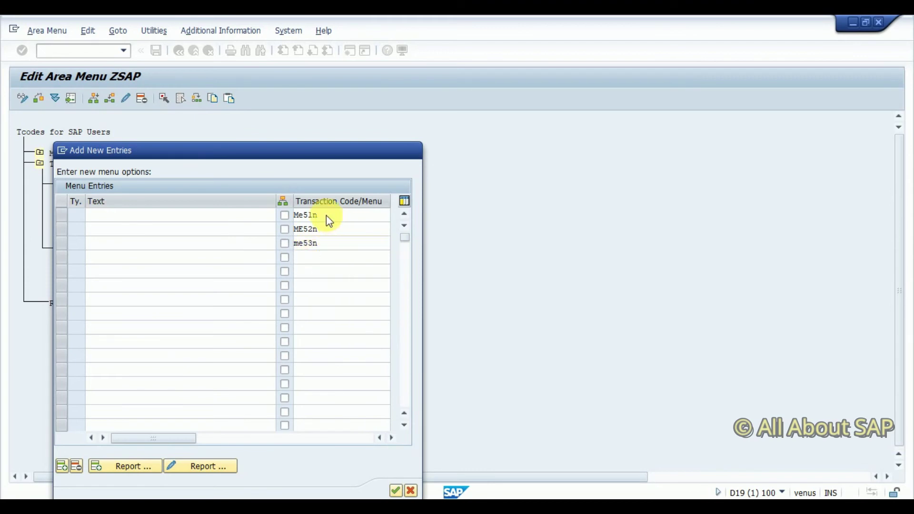
click(396, 491)
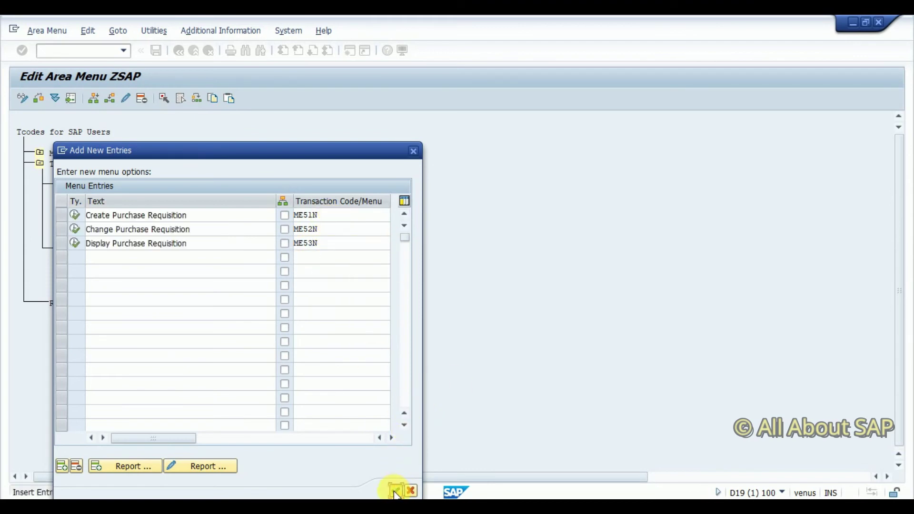
Add transaction codes ME21N, ME22N and ME23N as subnodes of the Purchase Order folder with their default texts.
click(109, 337)
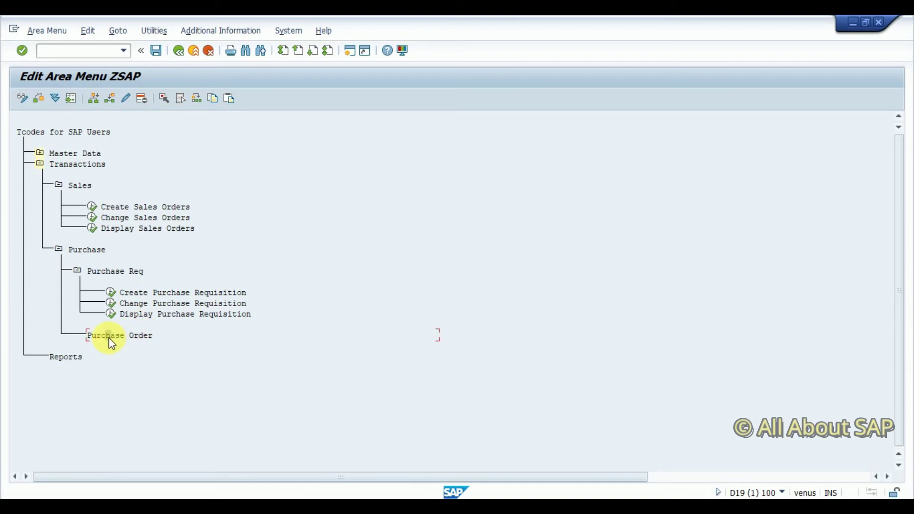
click(96, 101)
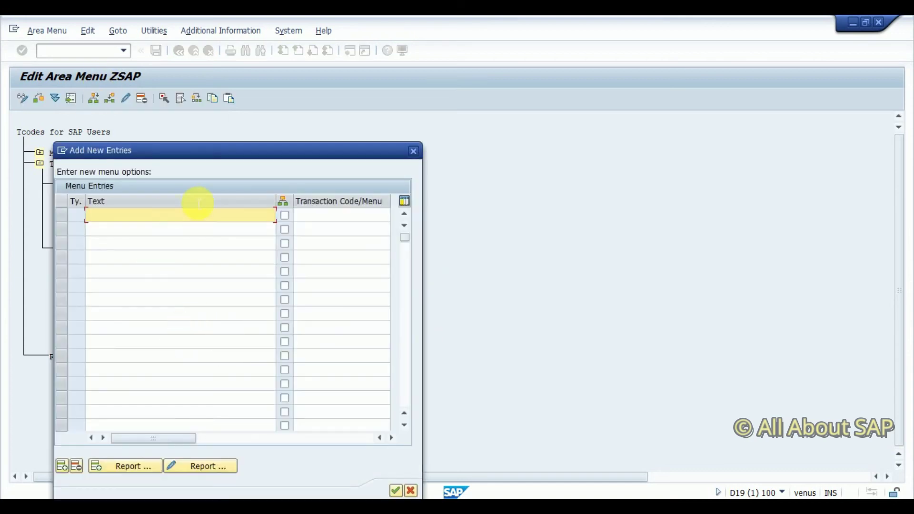
click(331, 217)
text(me21n)
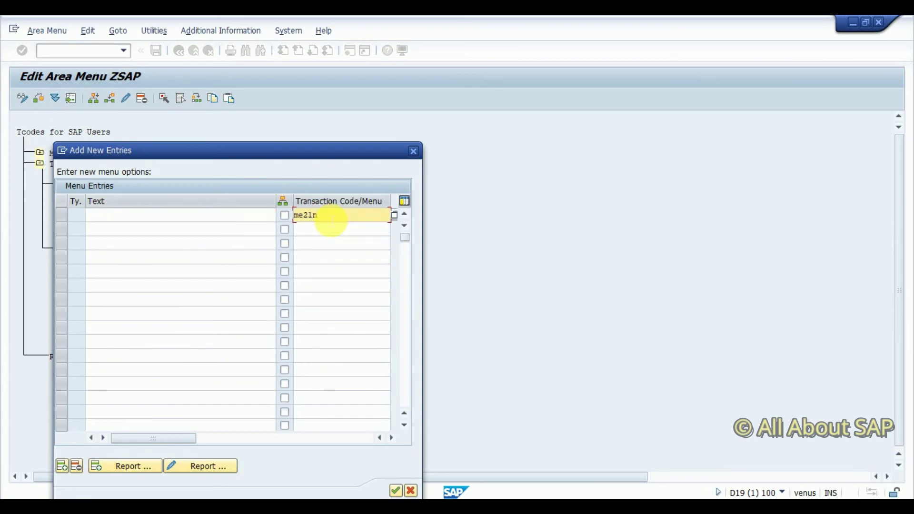
key(Down)
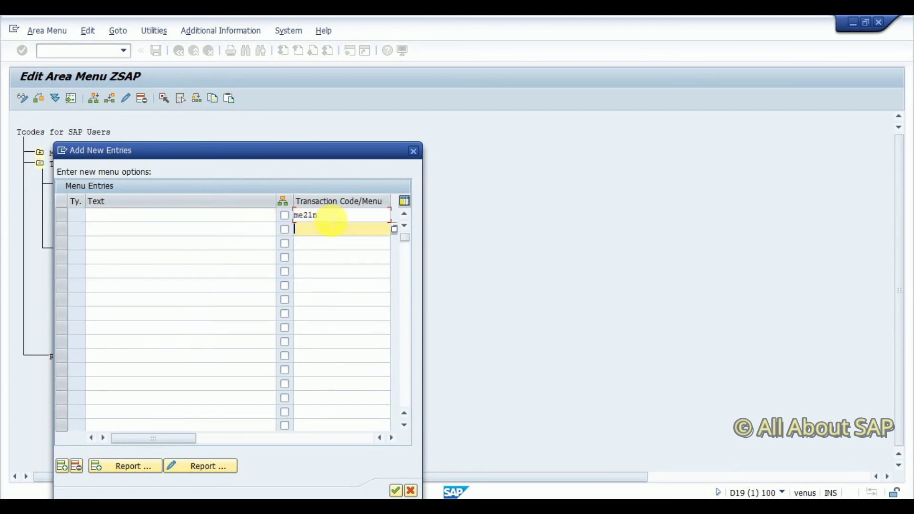
text(me22n)
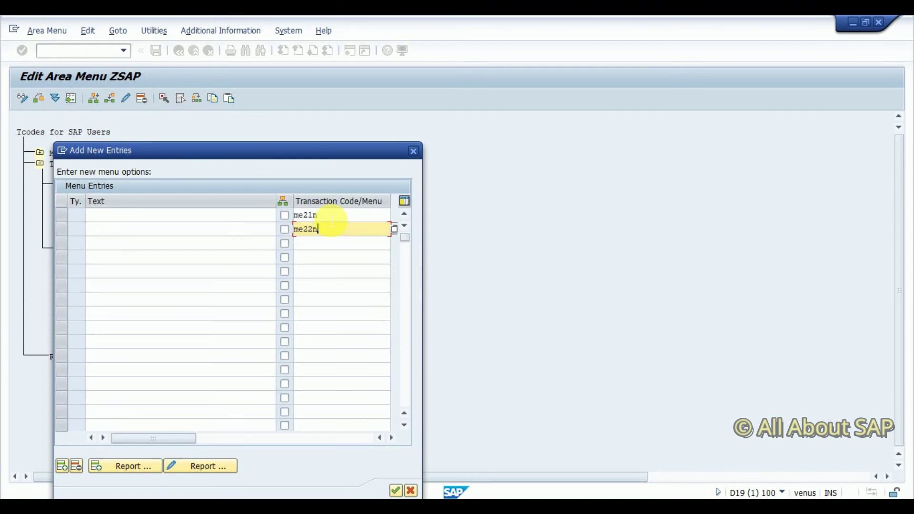
key(Down)
text(me23n)
key(Return)
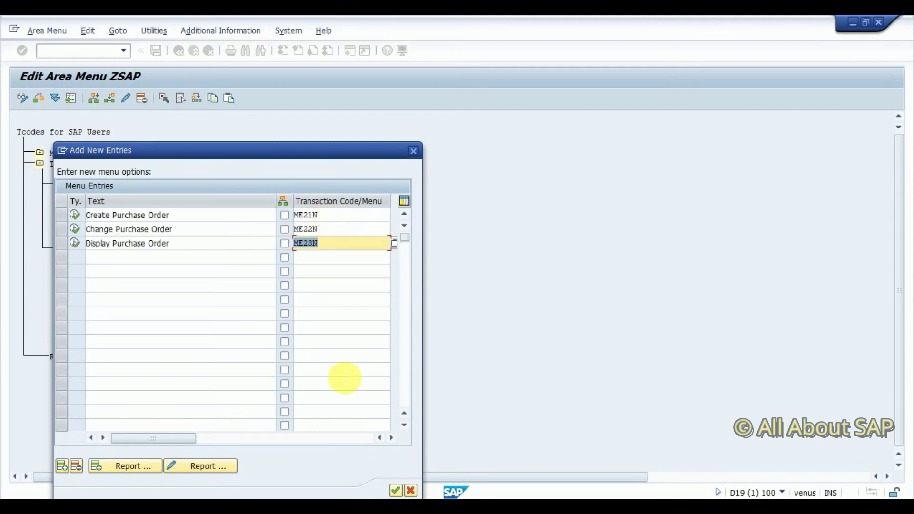
click(396, 491)
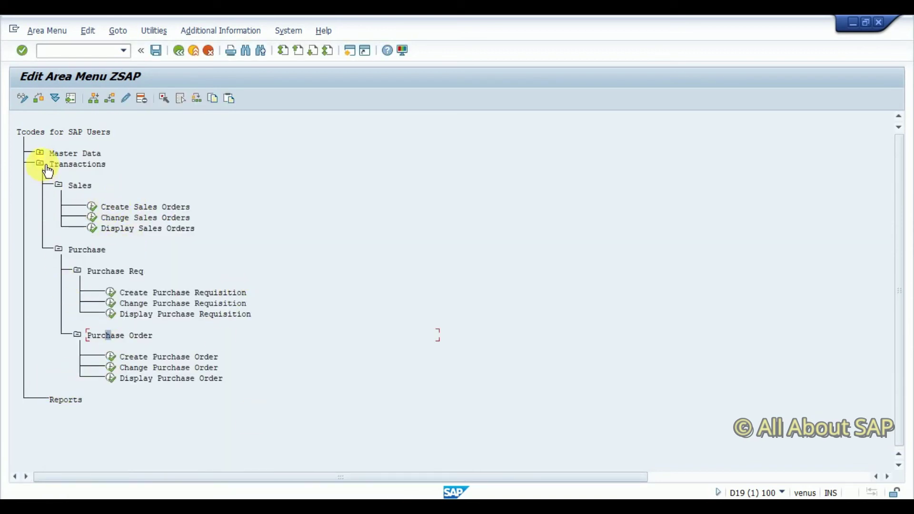
Add transaction codes VA05, VL06O and VF04 as subnodes of the Reports folder with their default texts.
click(61, 400)
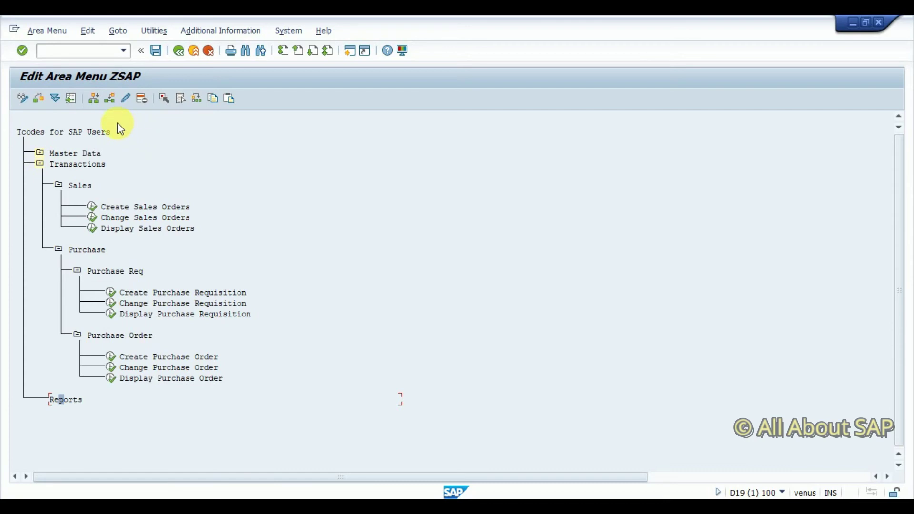
click(96, 99)
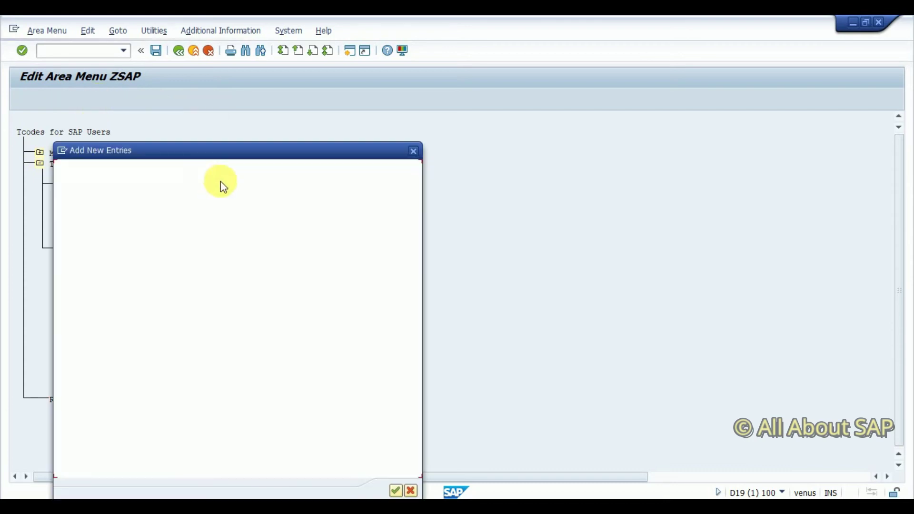
click(321, 216)
text(va)
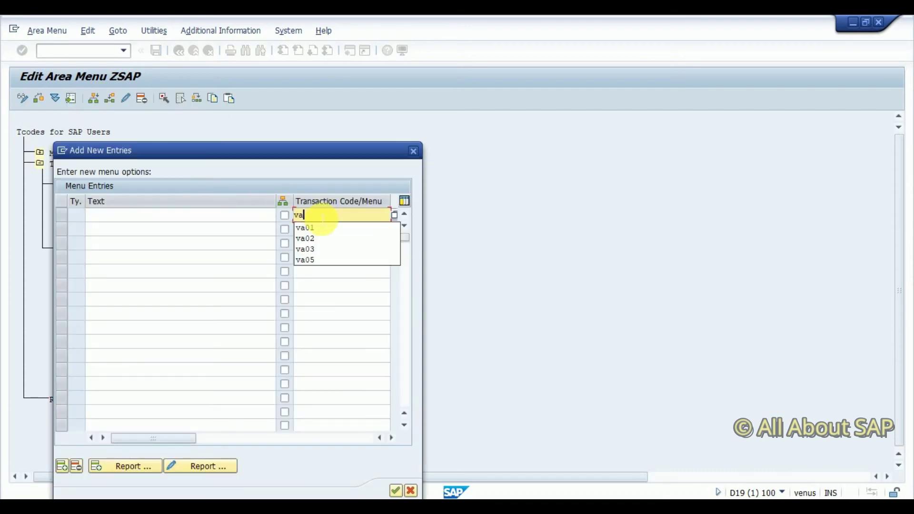
key(BackSpace)
key(BackSpace)
text(va05)
key(Down)
text(v1)
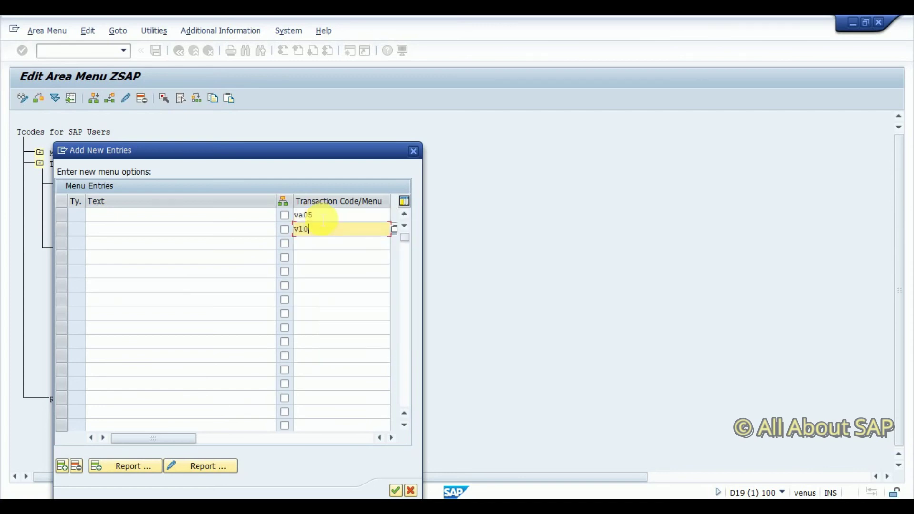
text(06o)
key(Down)
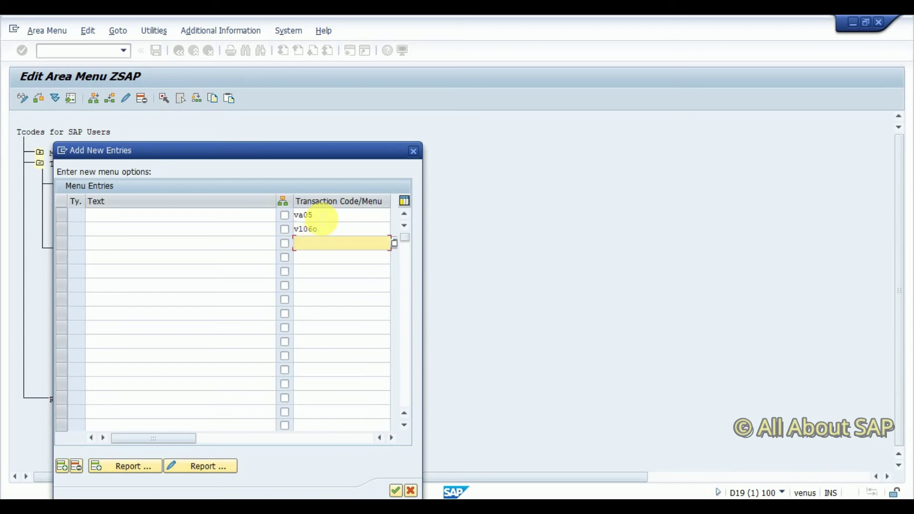
text(vf04)
key(Return)
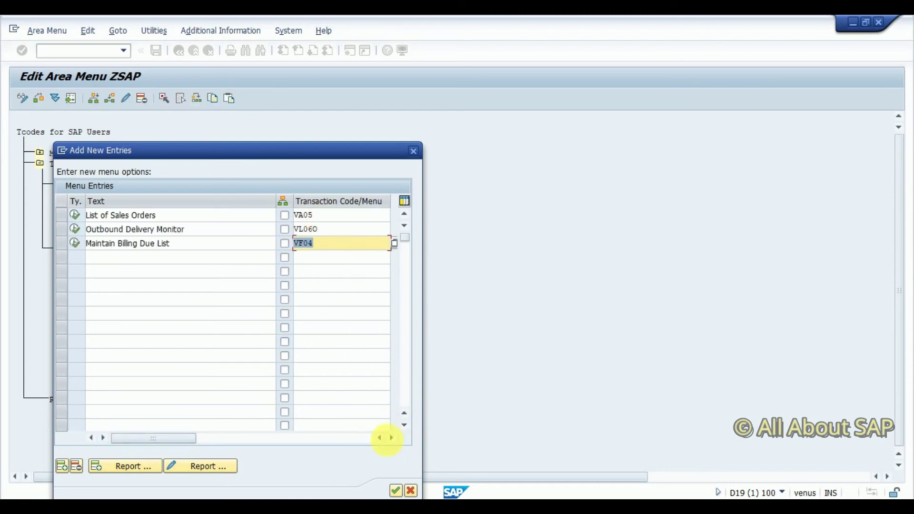
click(395, 490)
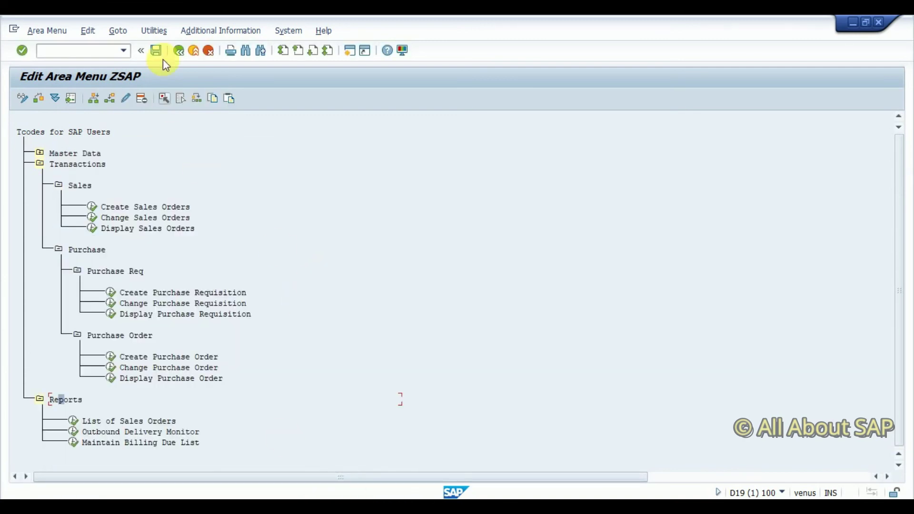
Save the ZSAP area menu and switch it to display mode.
click(157, 50)
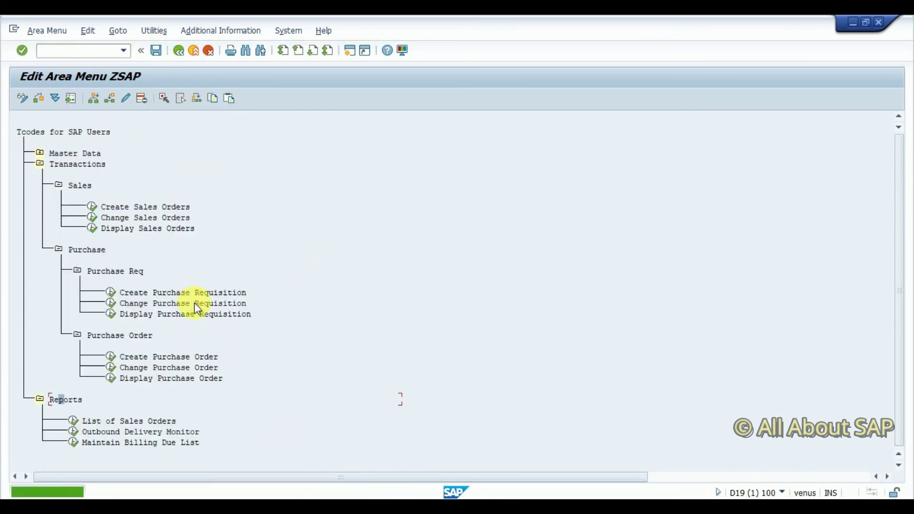
click(27, 97)
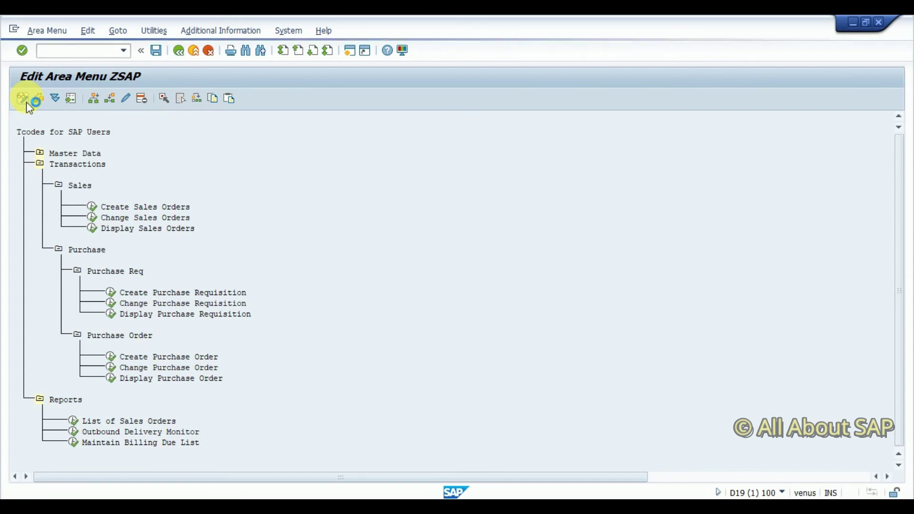
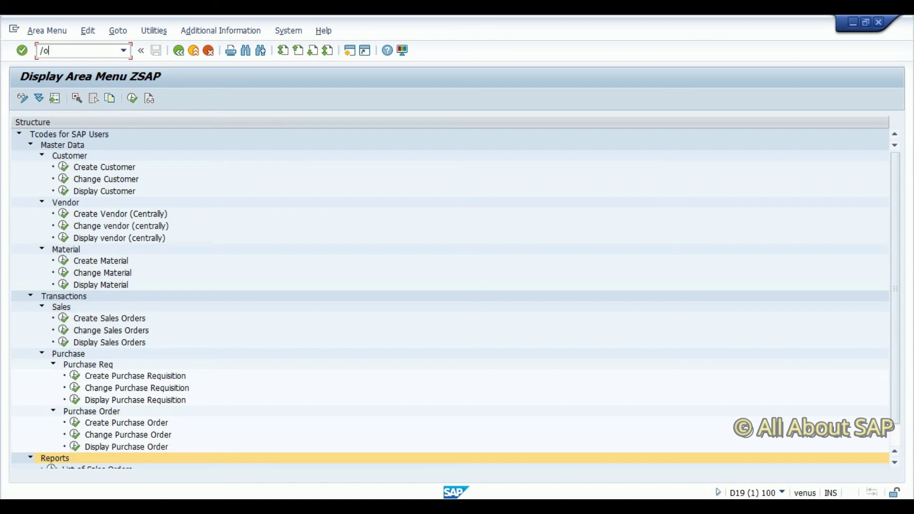
Open a new session at SAP Easy Access and leave its command field empty.
key(Return)
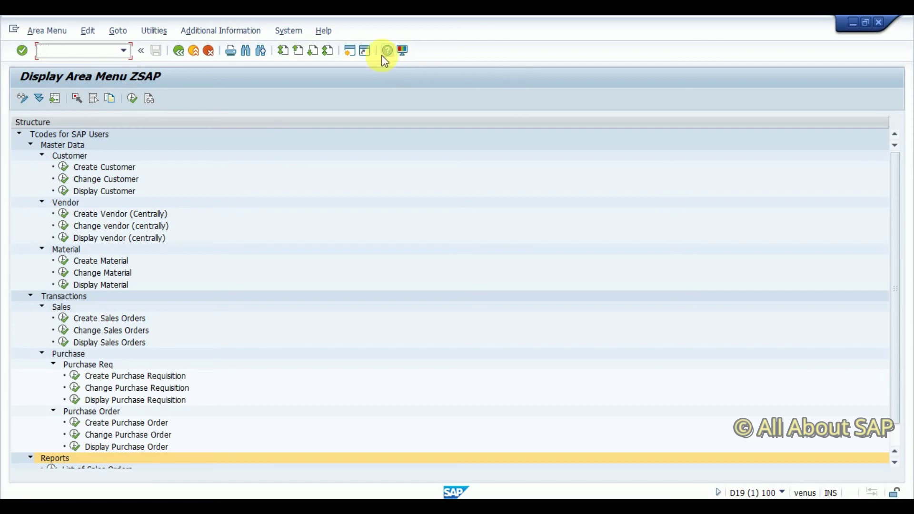
click(348, 51)
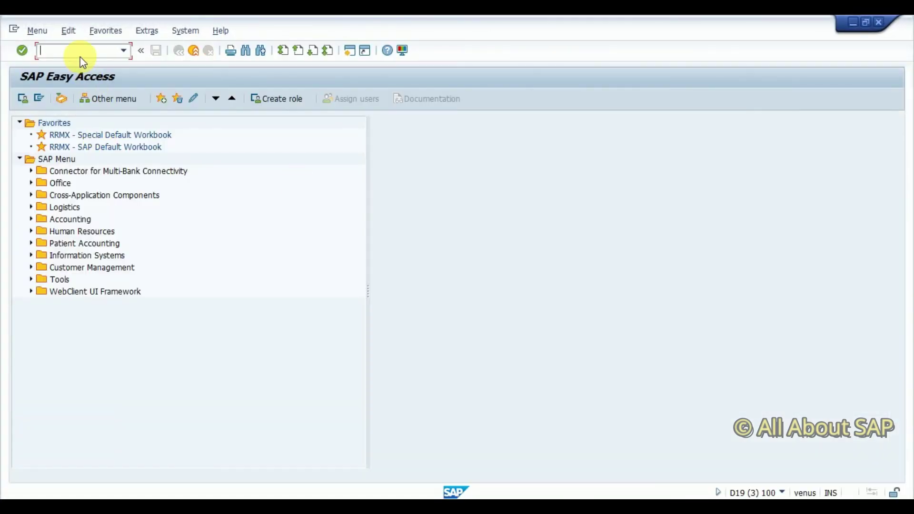
text(zsd)
key(BackSpace)
key(BackSpace)
key(BackSpace)
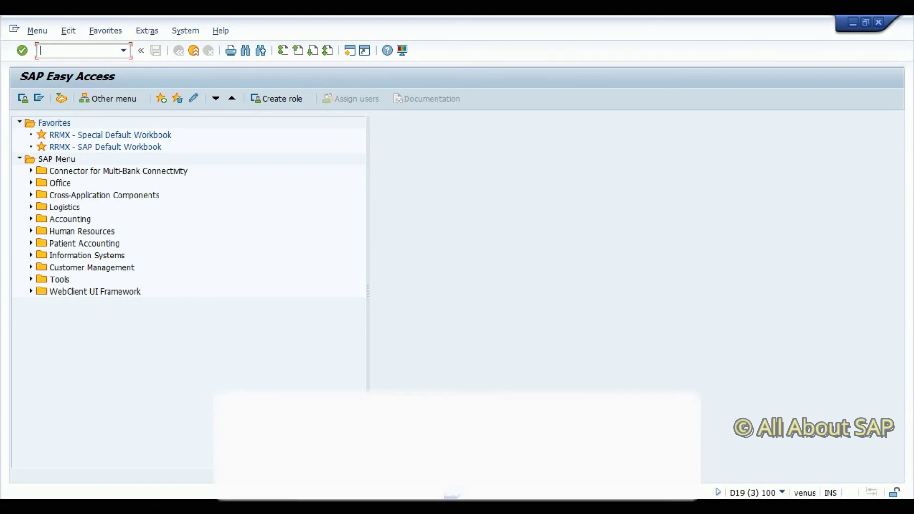
Open sales order creation with /nva01 and try to call the area menu from it with /nzsap.
text(/nva01)
key(Return)
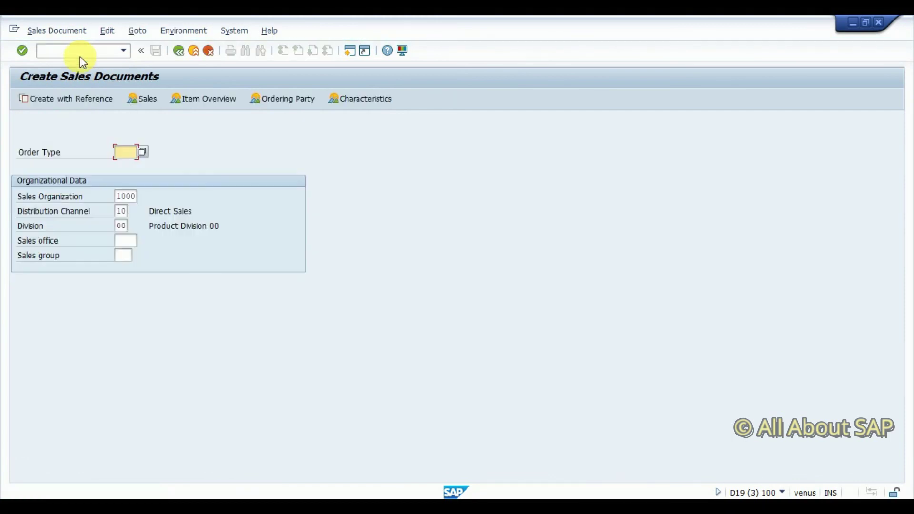
click(81, 50)
text(/)
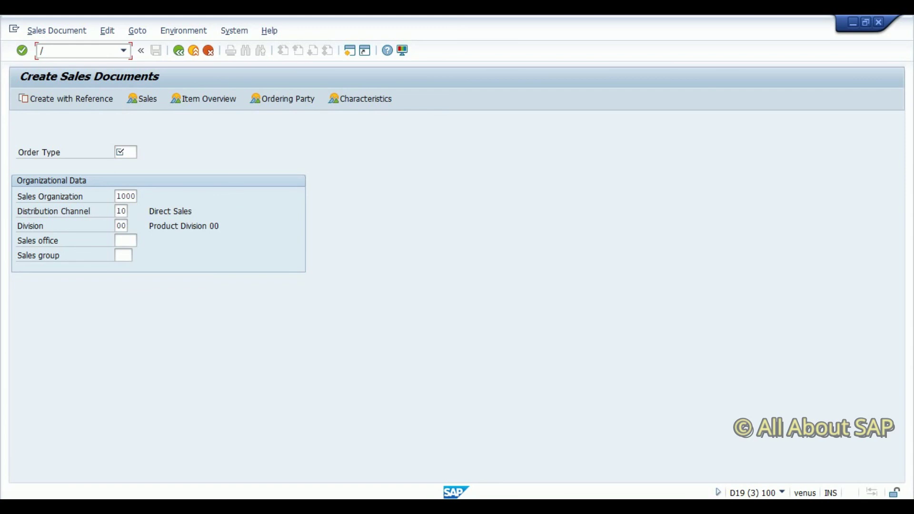
text(nzsap)
key(Return)
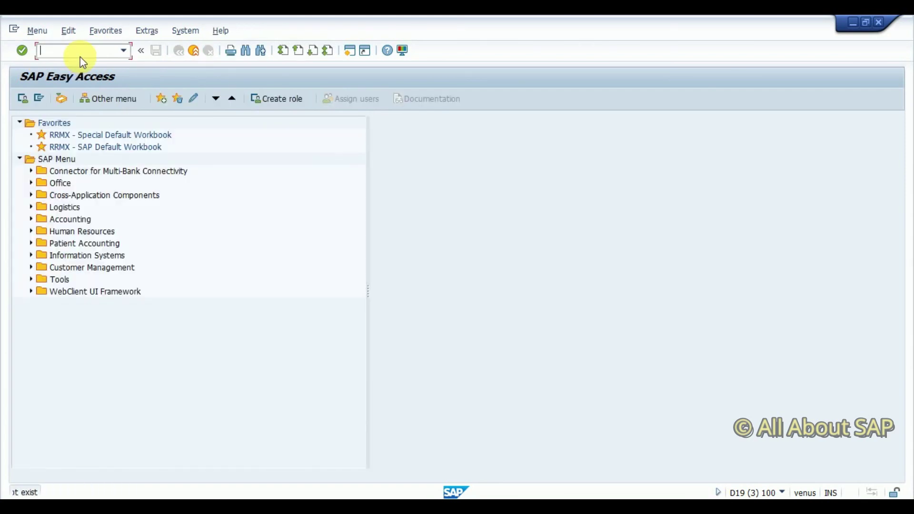
Call the area menu zsap from the SAP Easy Access screen, without the /n prefix.
text(zsa)
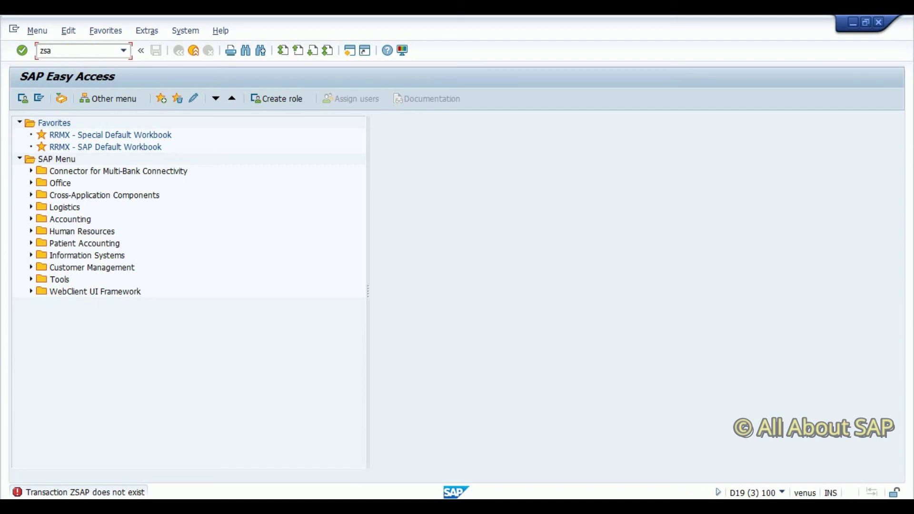
text(p)
key(Return)
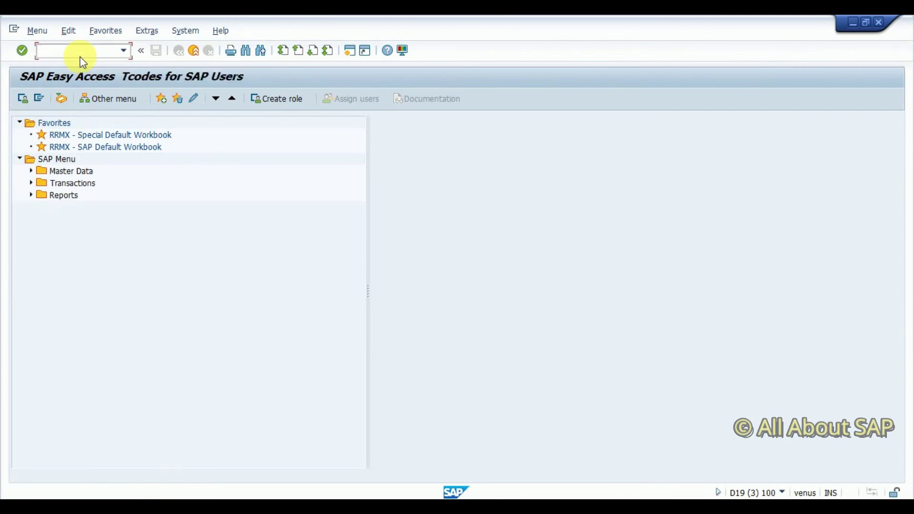
Expand the Master Data folder and review the transactions under Customer, Vendor and Material.
click(30, 171)
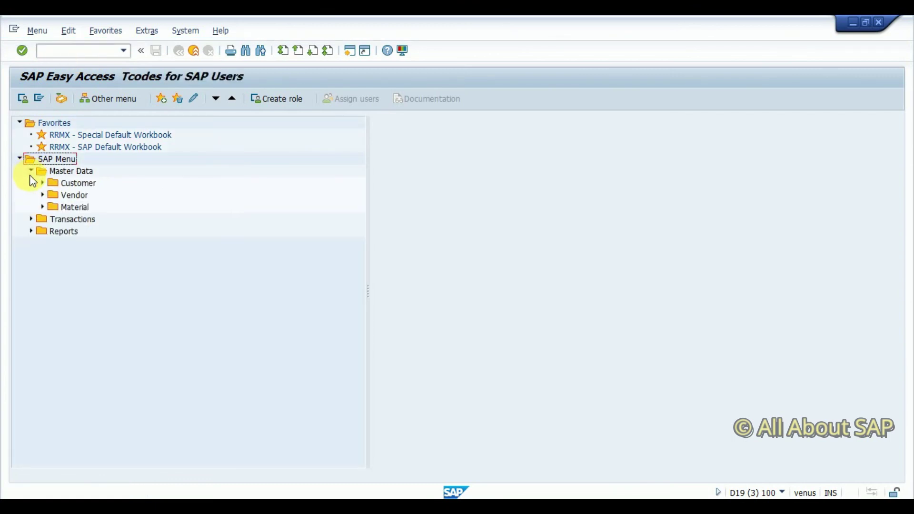
key(Down)
key(Down)
key(Right)
key(Down)
key(Down)
key(Down)
key(Down)
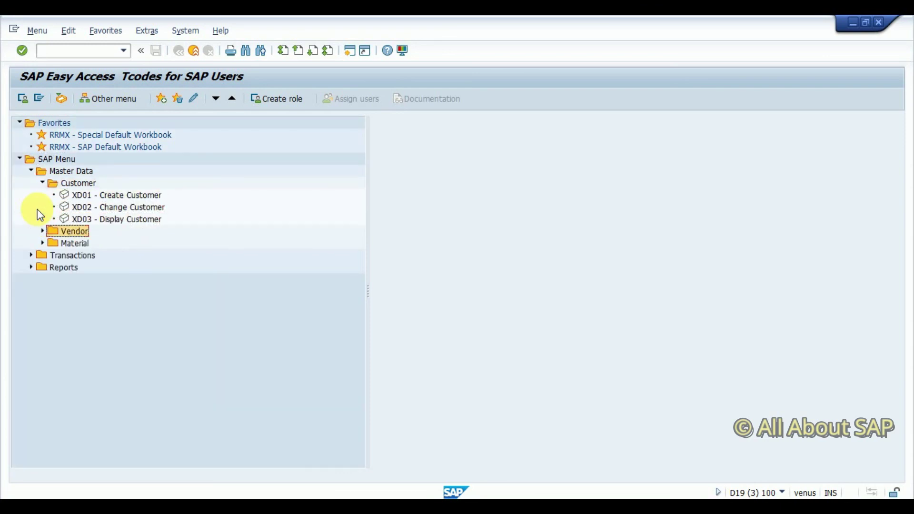
key(Right)
key(Down)
key(Down)
key(Down)
key(Down)
key(Right)
key(Down)
key(Down)
key(Down)
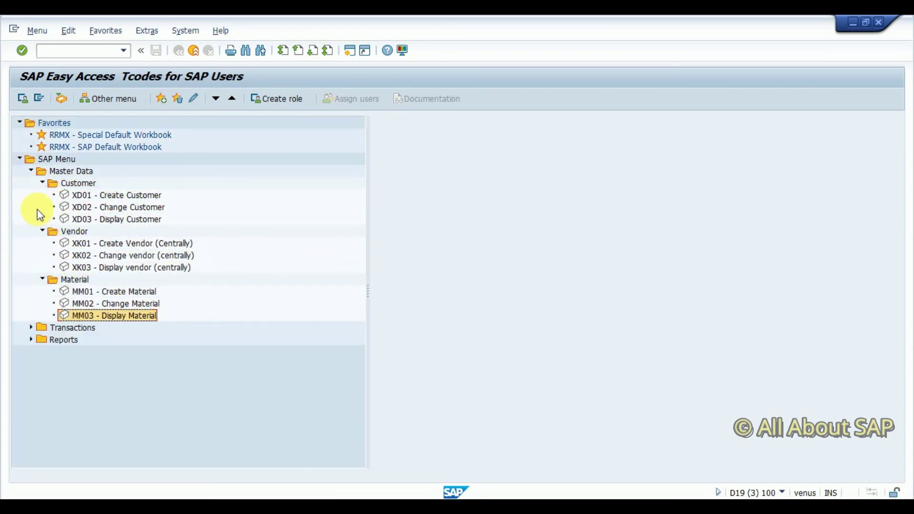
Expand the Transactions folder and review the transactions under Sales and Purchase Req.
key(Down)
key(Right)
key(Down)
key(Down)
key(Up)
key(Right)
key(Down)
key(Down)
key(Down)
key(Down)
key(Right)
key(Down)
key(Down)
key(Up)
key(Right)
key(Down)
key(Down)
key(Down)
Open the Maintain User Profile transaction for the own user in a new session.
click(101, 52)
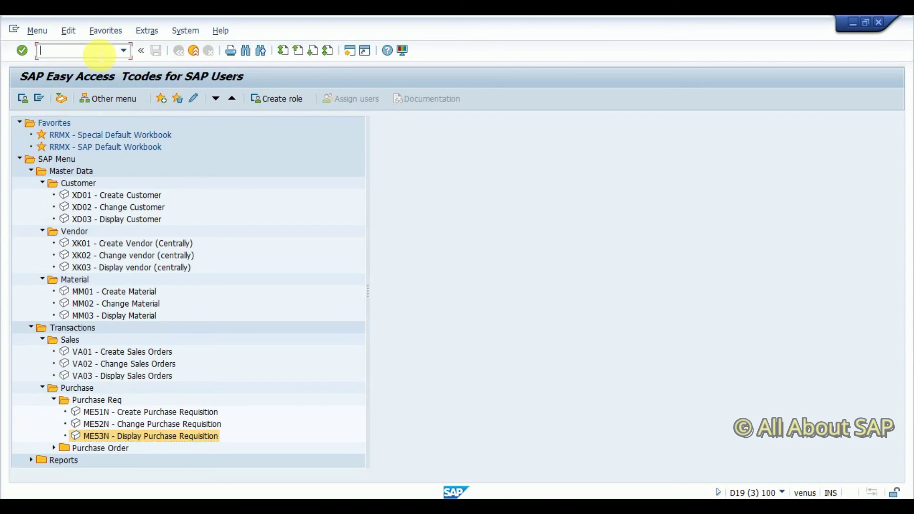
text(/)
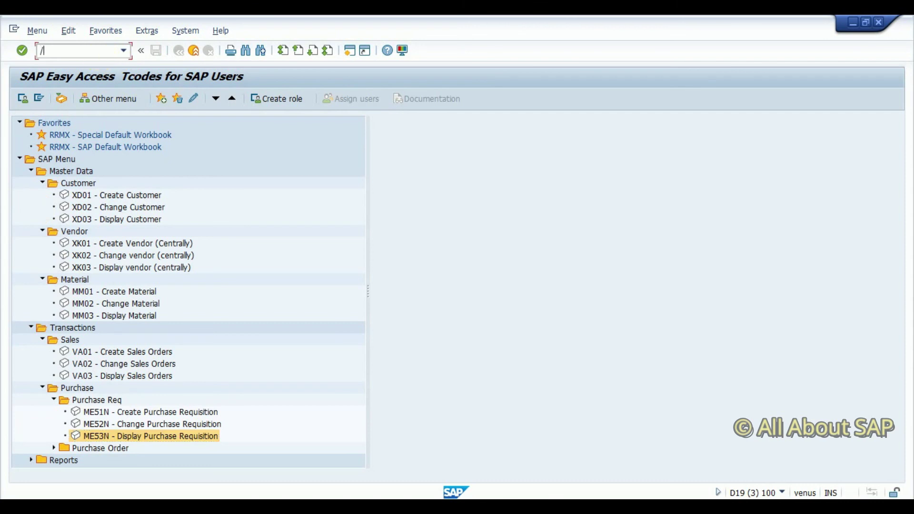
text(o)
text(me53n)
key(Return)
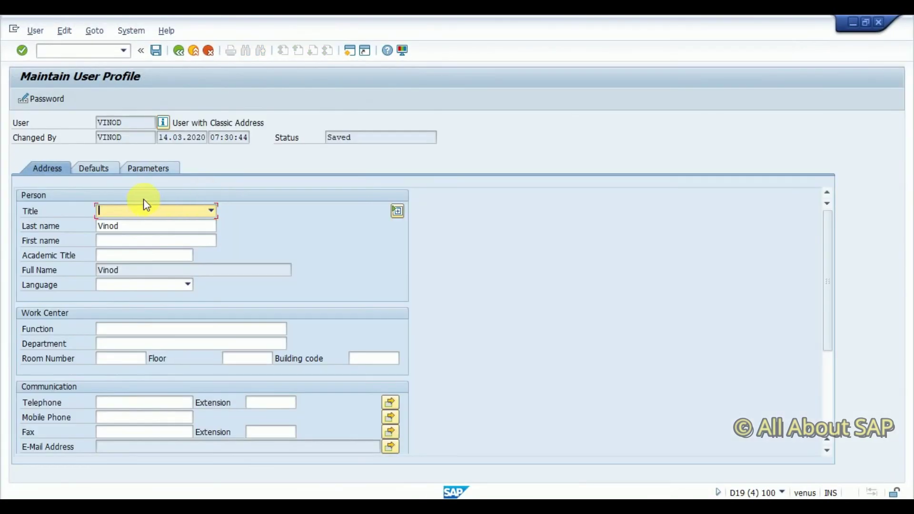
Set the start menu in the user profile's defaults to ZSAP and save the profile.
click(99, 168)
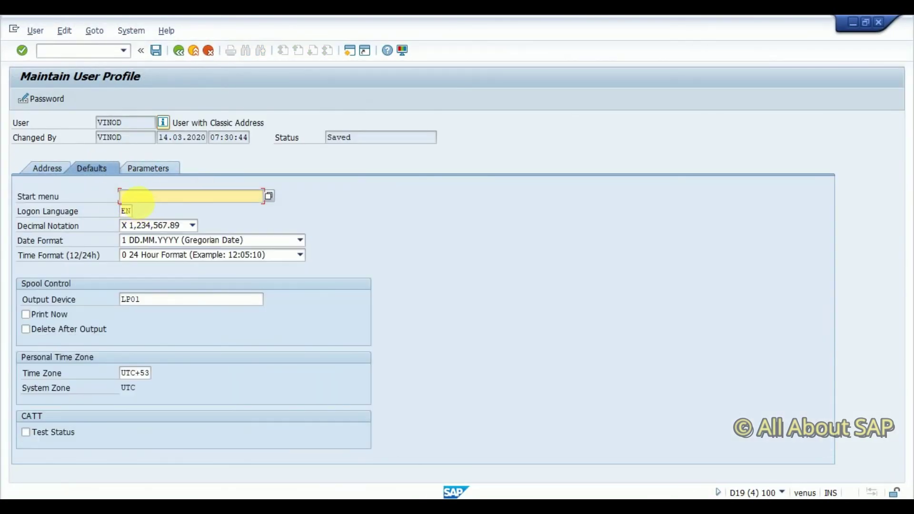
text(ZSAP)
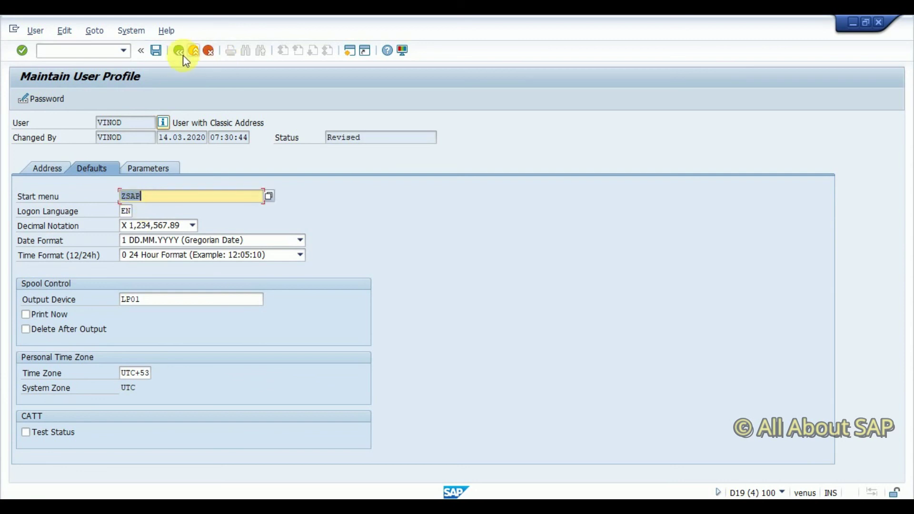
click(157, 51)
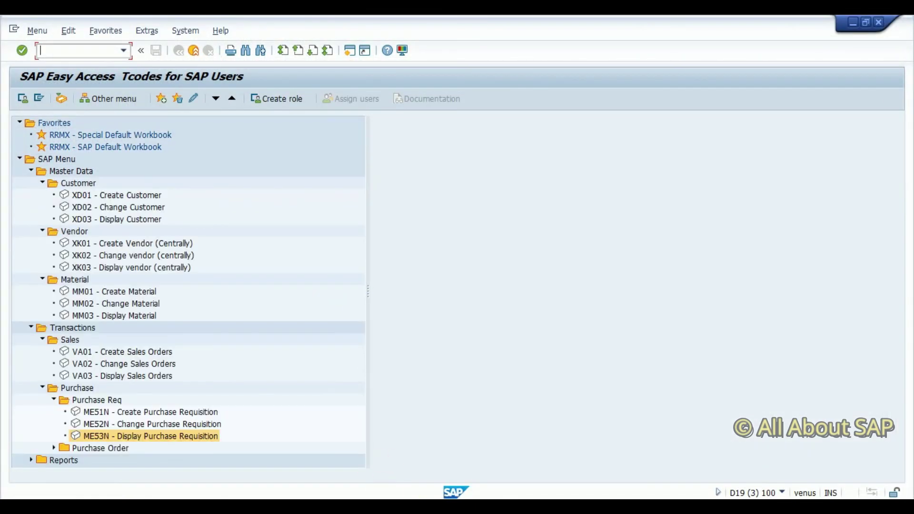
Close the spare session with /i and restart SAP Easy Access in a fresh session to load the start menu.
text(/i)
key(Return)
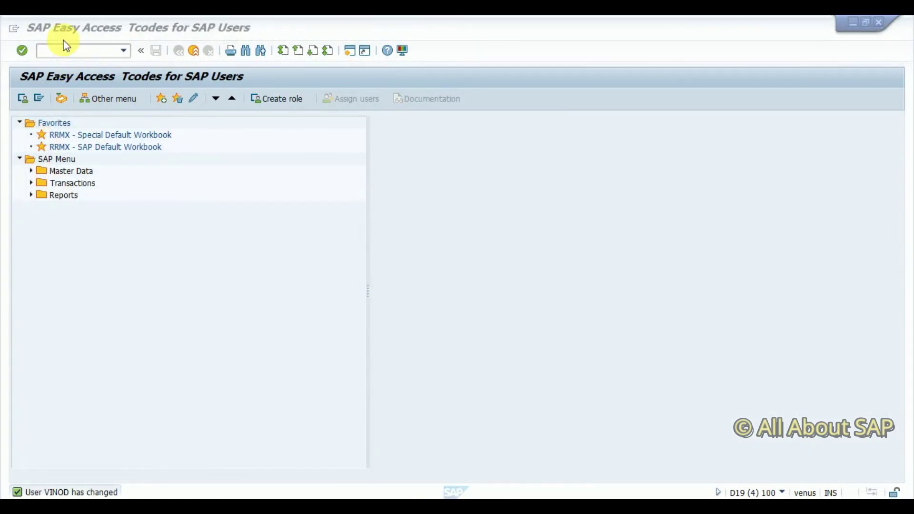
text(/n)
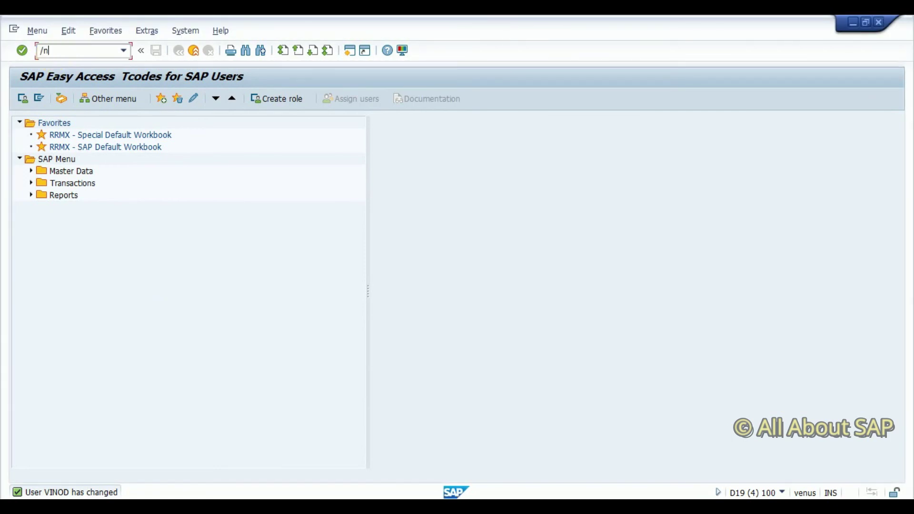
key(Return)
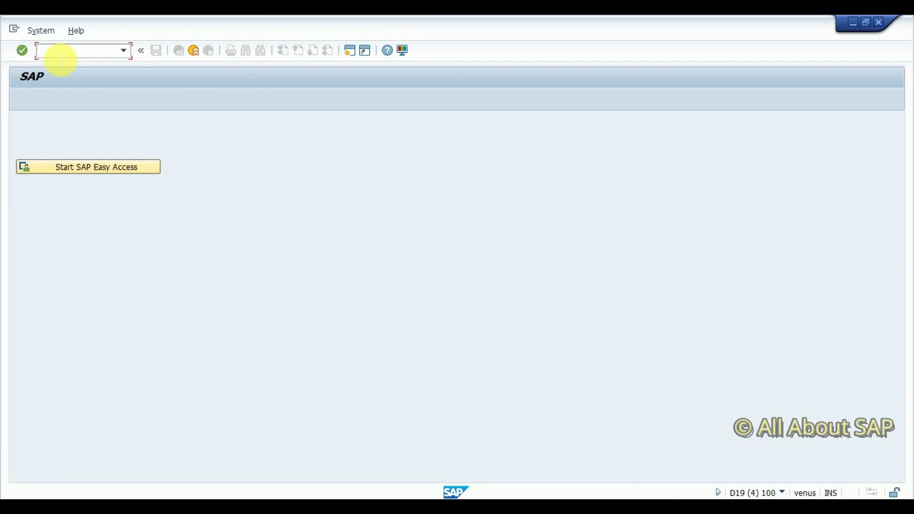
click(350, 49)
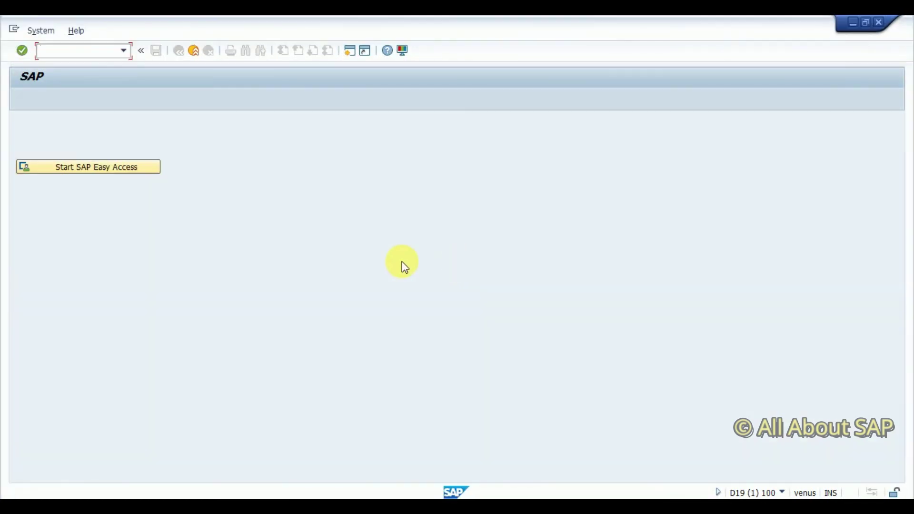
click(86, 166)
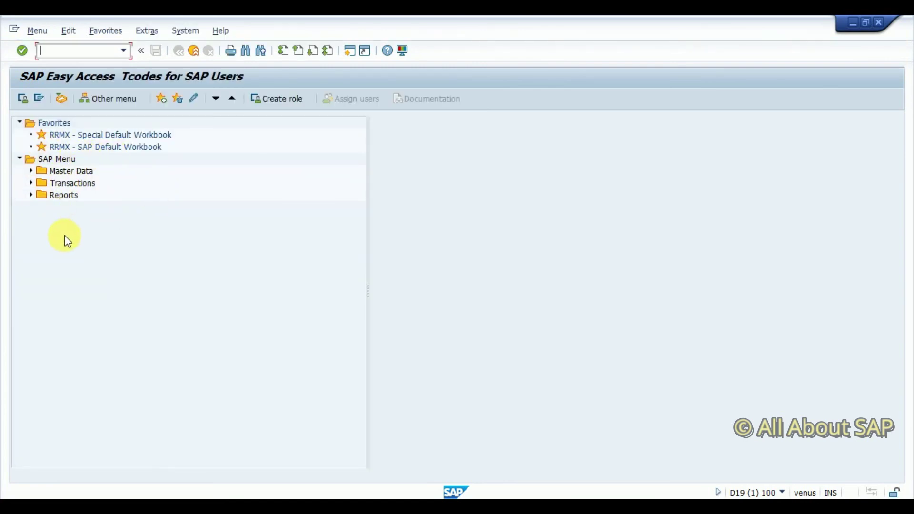
Expand the Master Data, Transactions and Reports folders of the start menu to check their contents.
click(30, 171)
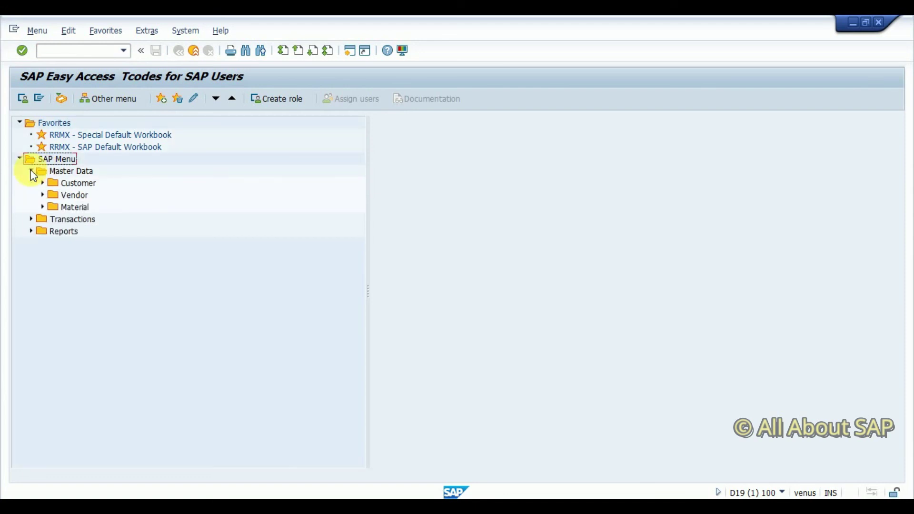
click(31, 219)
click(31, 255)
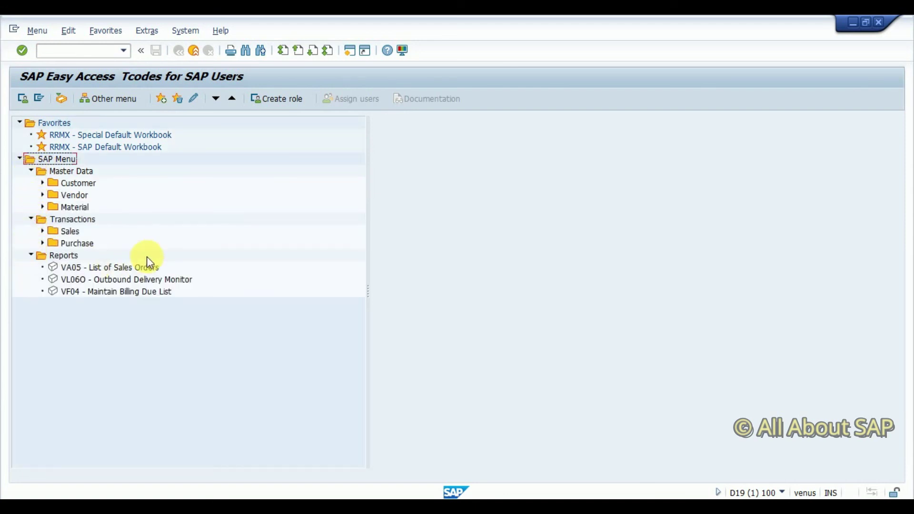